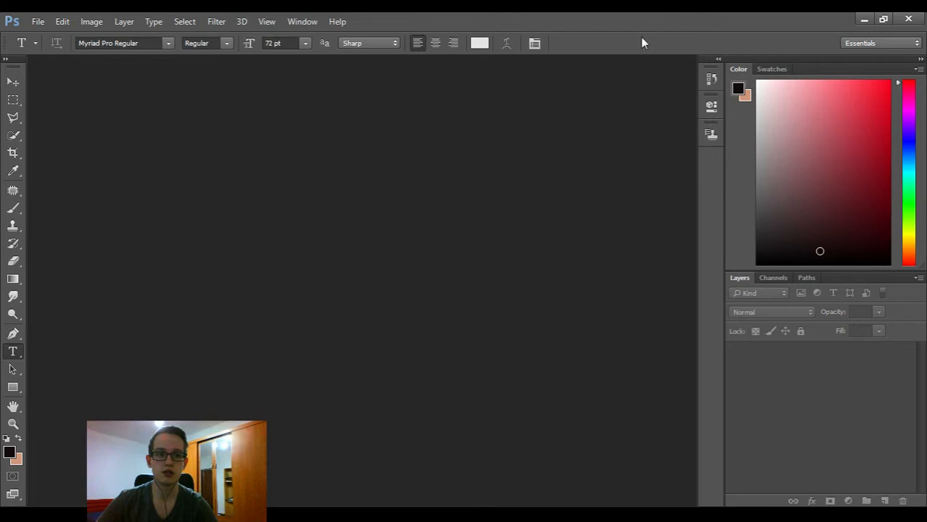
Step: Create a new white RGB document 1280 pixels wide and 720 pixels high
left_click(36, 23)
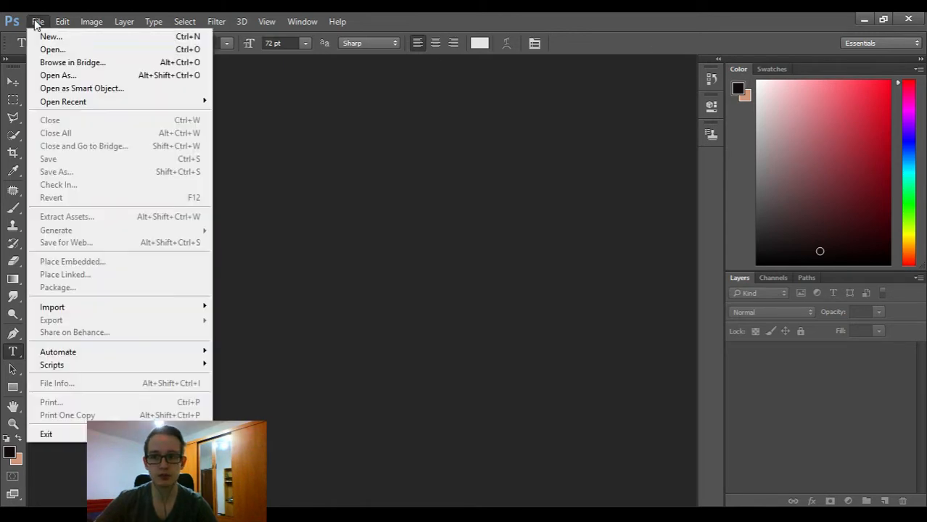
left_click(82, 36)
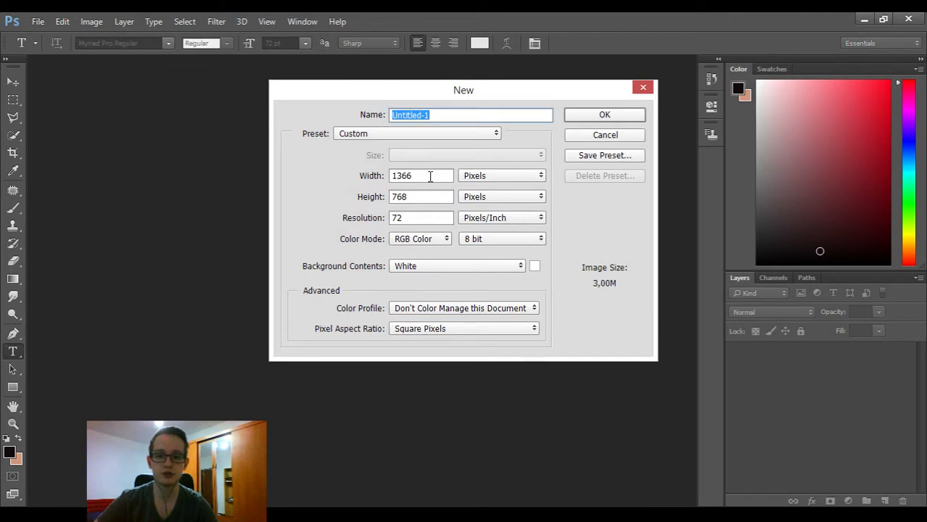
left_click_drag(429, 176, 334, 175)
type("12")
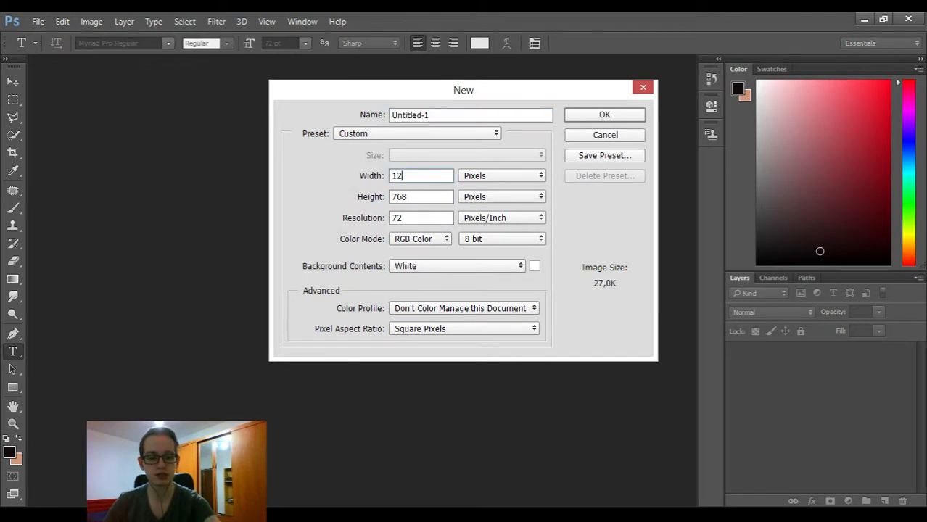
type("80")
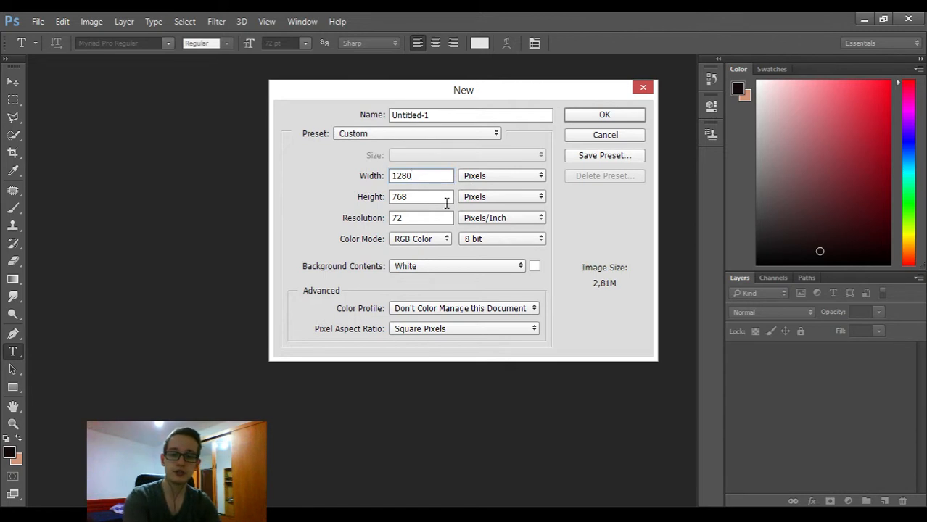
left_click_drag(447, 203, 280, 203)
type("70")
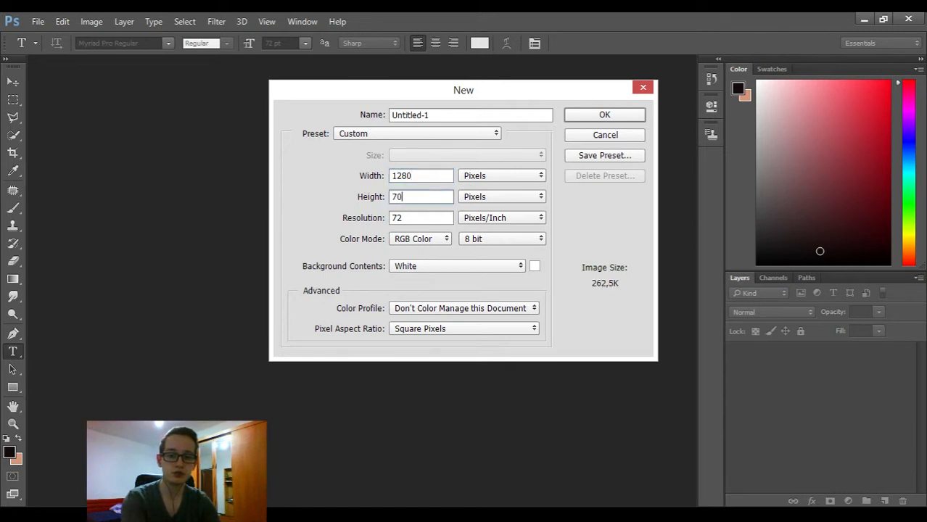
key("BackSpace")
type("20")
left_click_drag(419, 197, 357, 201)
double_click(422, 176)
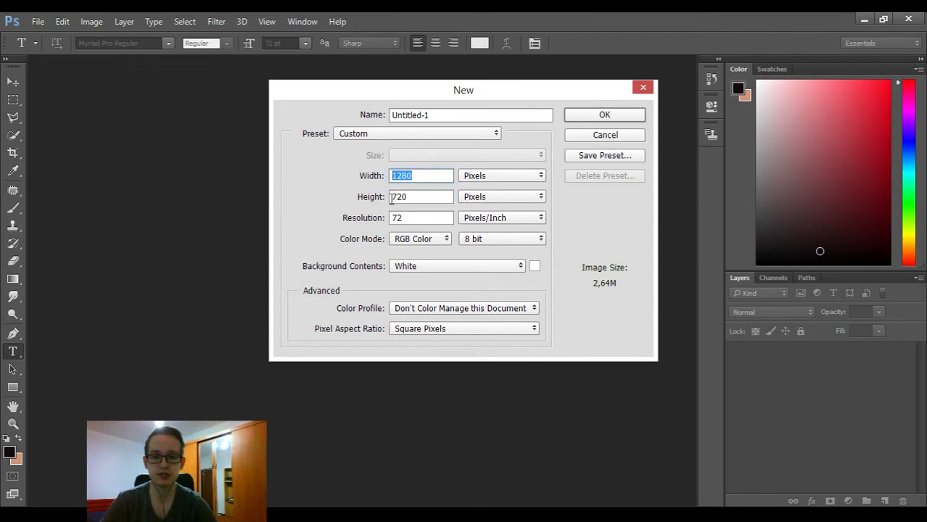
left_click_drag(412, 199, 345, 197)
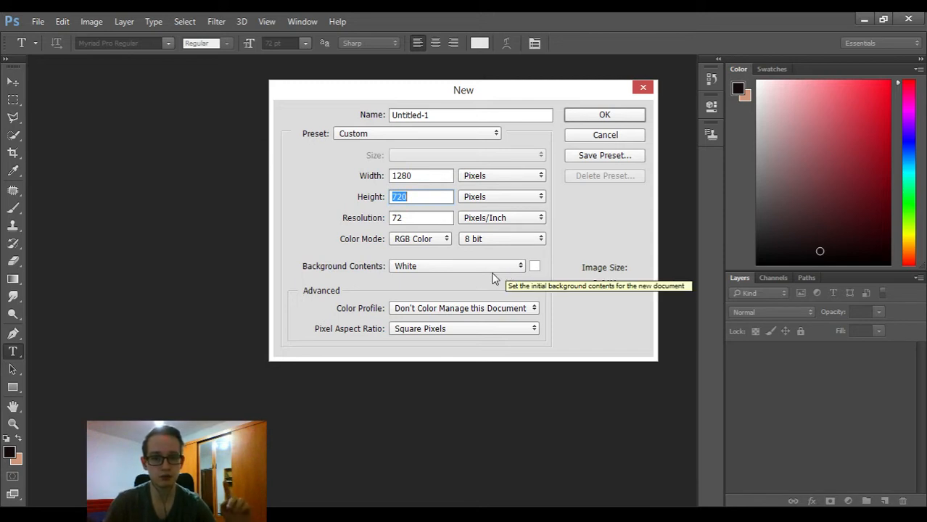
left_click(630, 119)
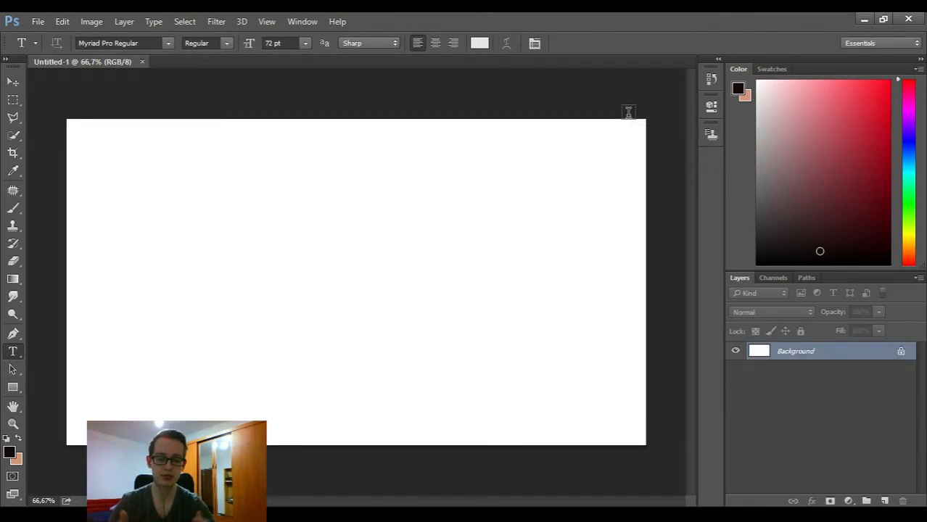
Step: Convert the locked background into a regular editable layer with the default name
right_click(789, 355)
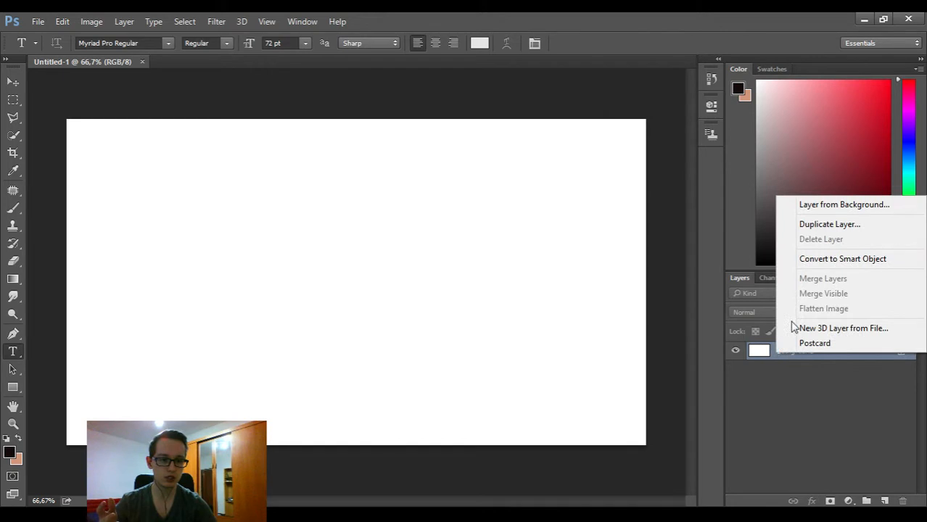
left_click(841, 206)
left_click(590, 174)
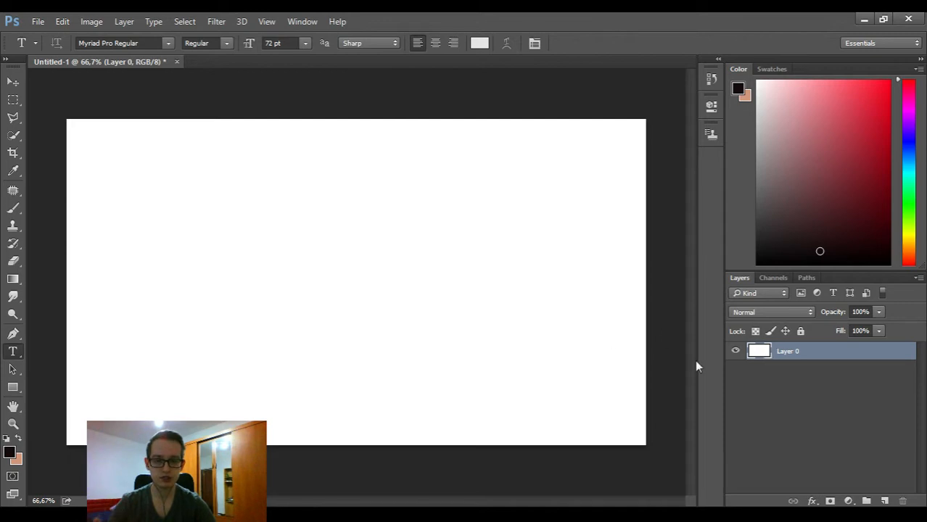
left_click(13, 81)
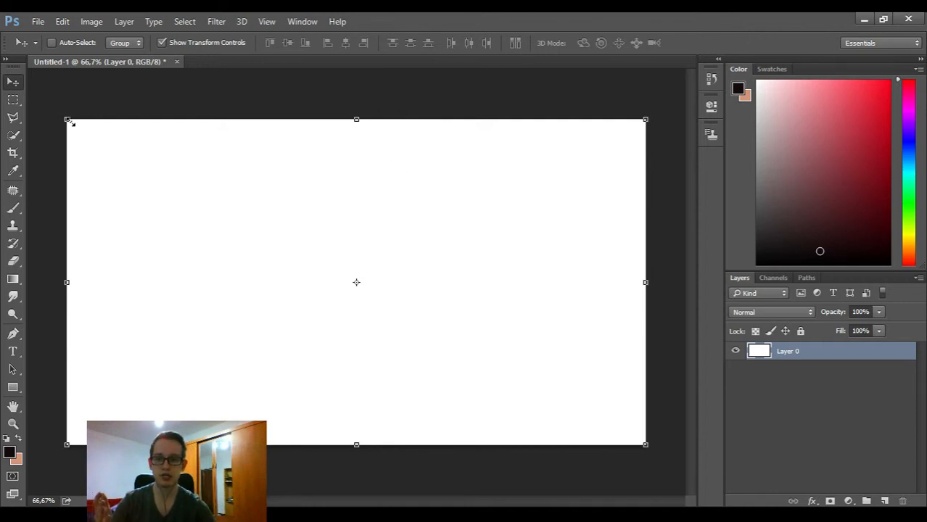
left_click(863, 375)
left_click(851, 354)
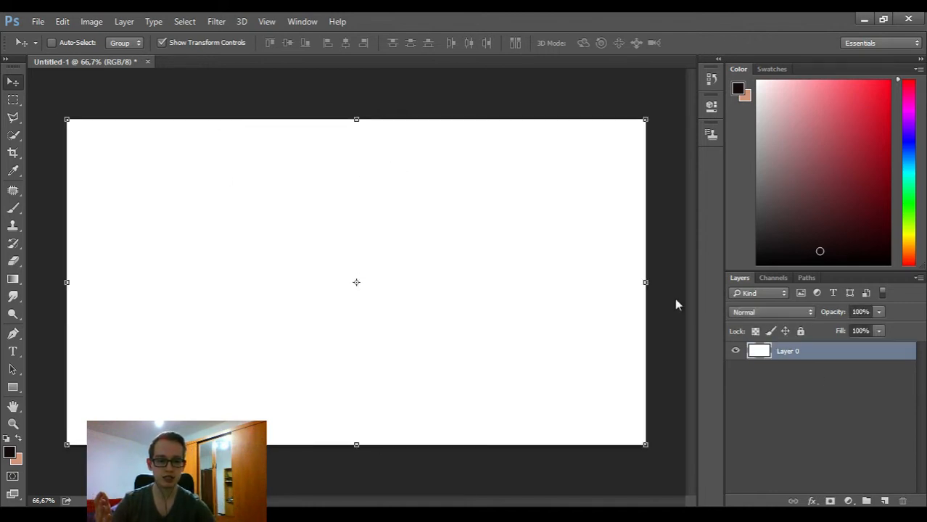
mouse_move(63, 116)
left_mouse_down()
mouse_move(286, 222)
mouse_move(145, 143)
mouse_move(59, 117)
left_mouse_up()
left_click(595, 42)
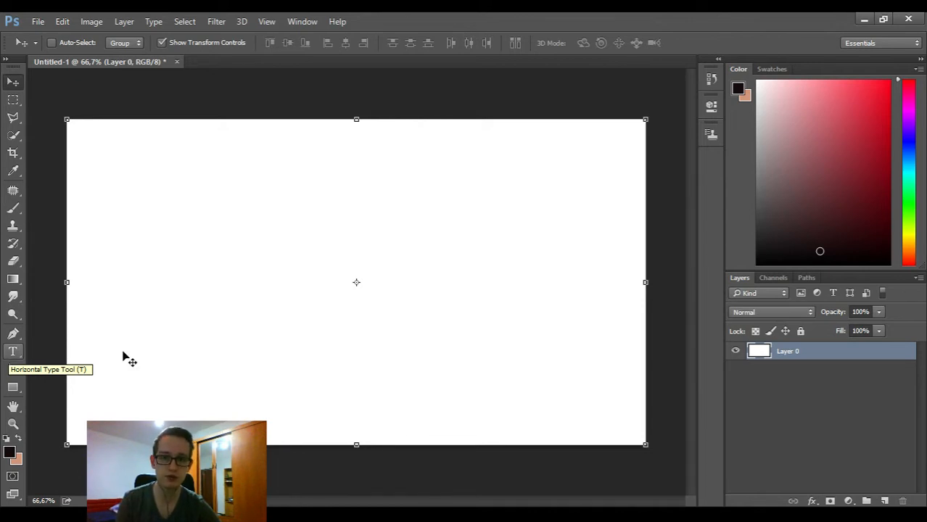
Step: Add a Gradient Overlay to the canvas layer using the Black, White gradient preset
double_click(846, 353)
left_click(448, 243)
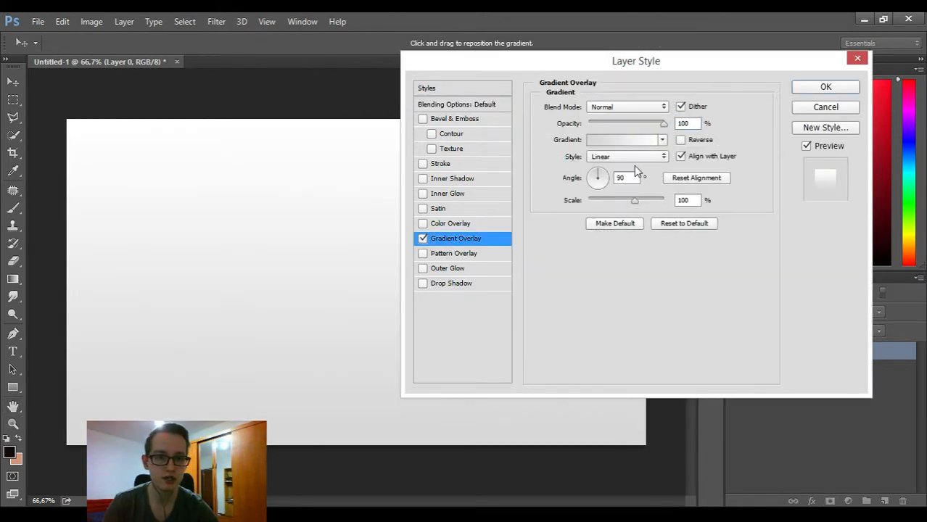
left_click(643, 140)
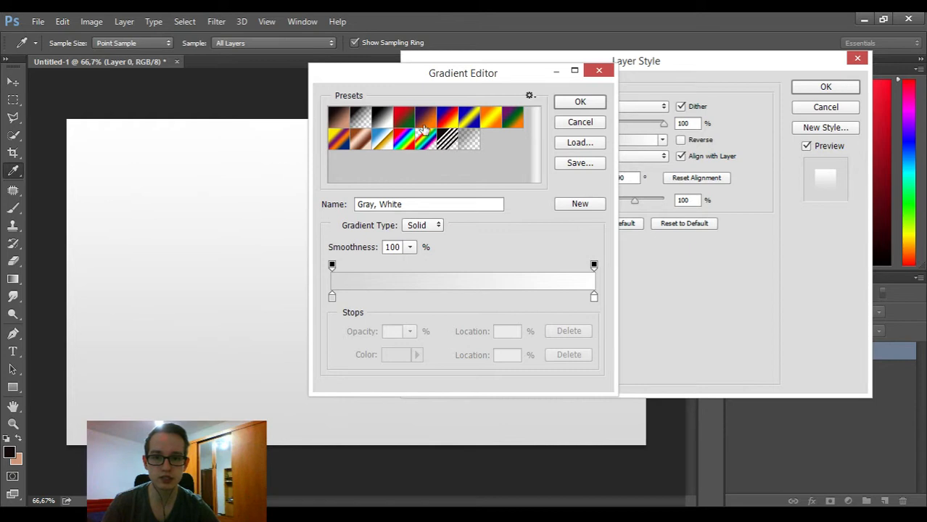
left_click(383, 116)
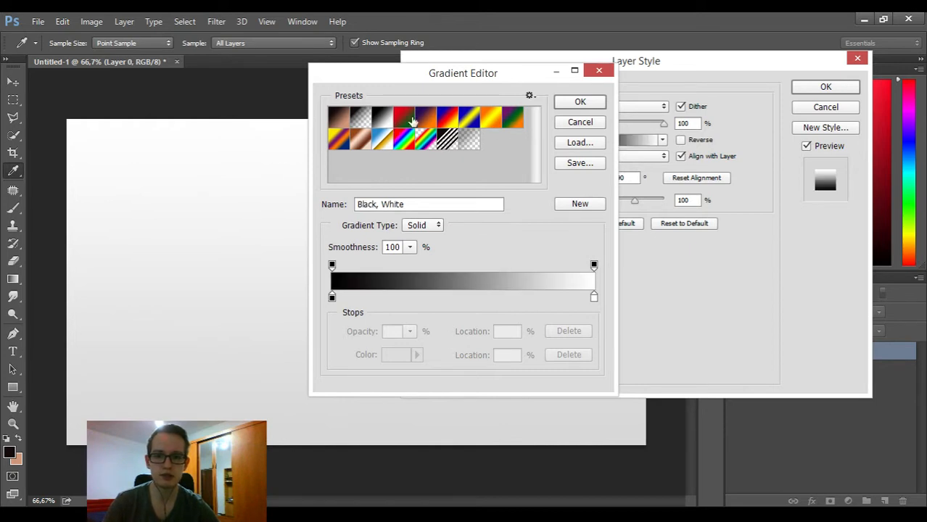
left_click(580, 101)
Step: Change the gradient's black color stop to deep blue (2112b3)
left_click(639, 140)
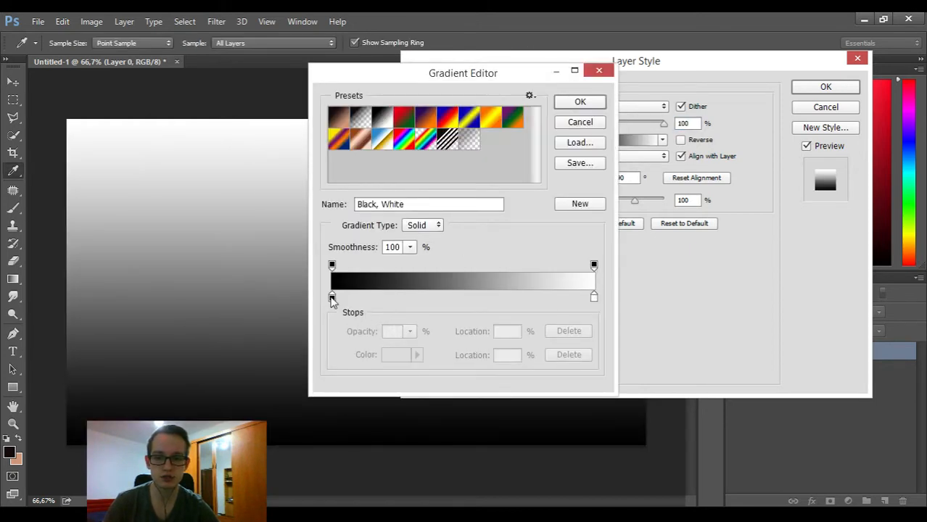
left_click(332, 297)
left_click(395, 355)
left_click(443, 179)
left_click(475, 182)
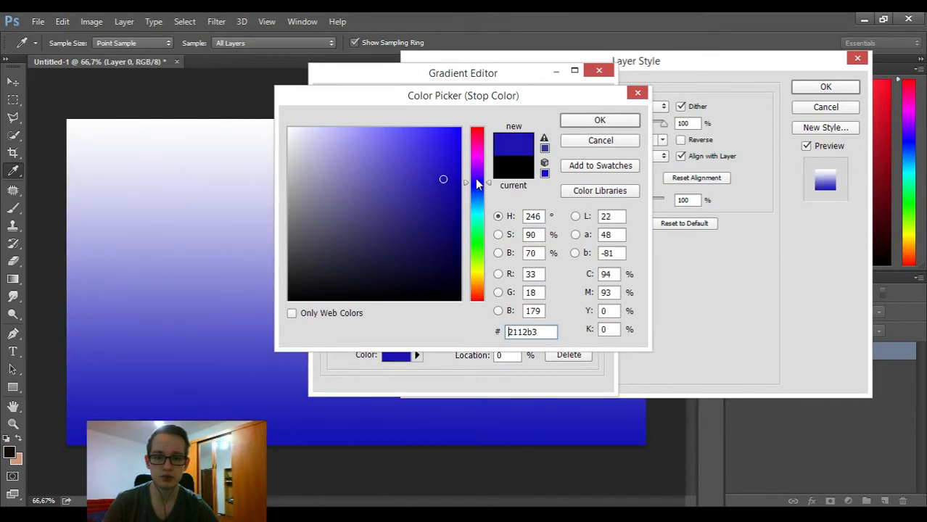
left_click(580, 121)
Step: Change the gradient's white end stop to bright cyan (05dfff) and accept the edited gradient
double_click(594, 297)
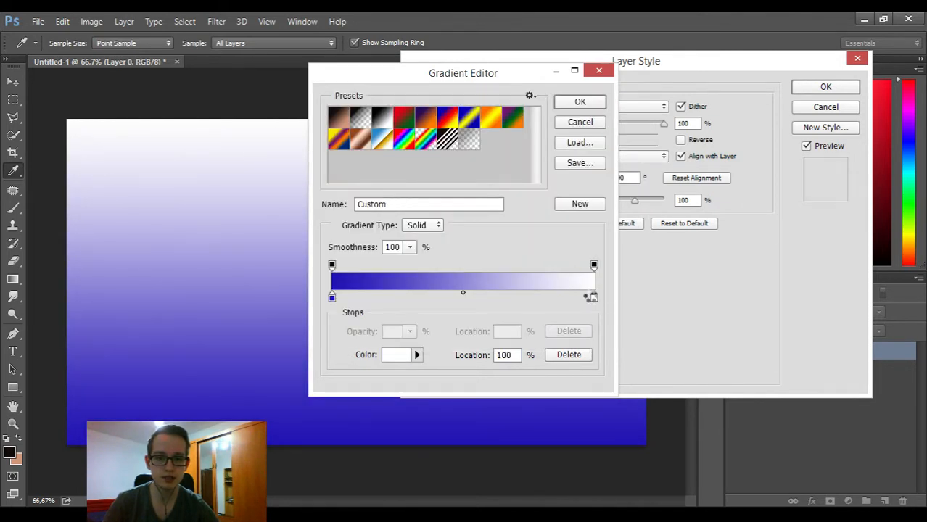
left_click(479, 265)
left_click_drag(452, 148, 458, 128)
left_click(478, 290)
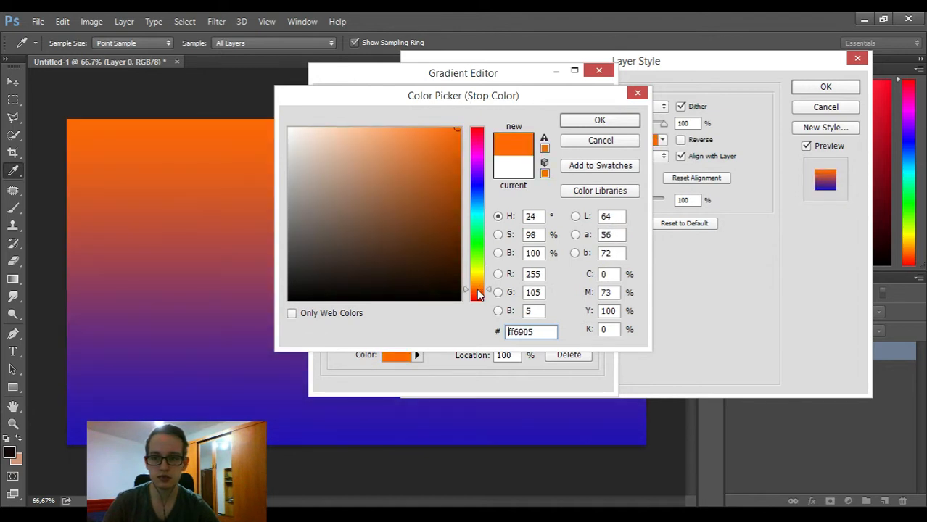
left_click(478, 211)
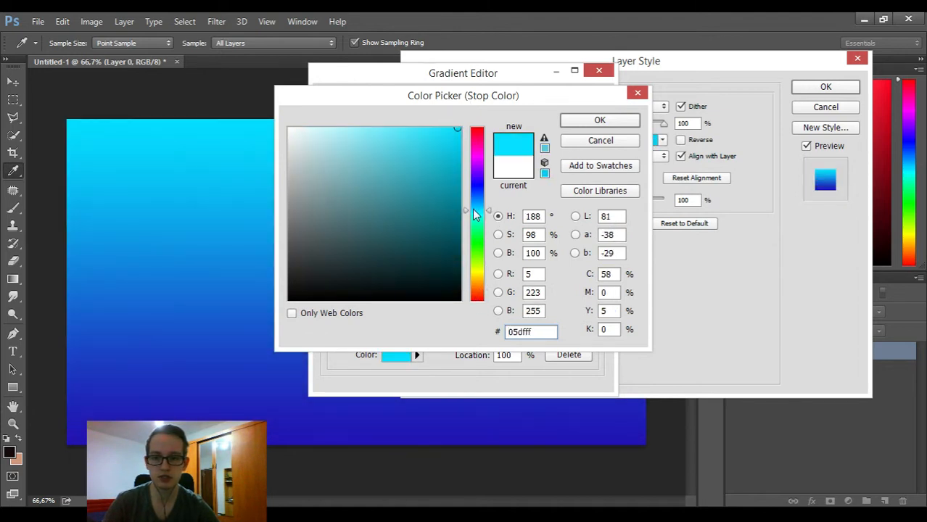
left_click(601, 120)
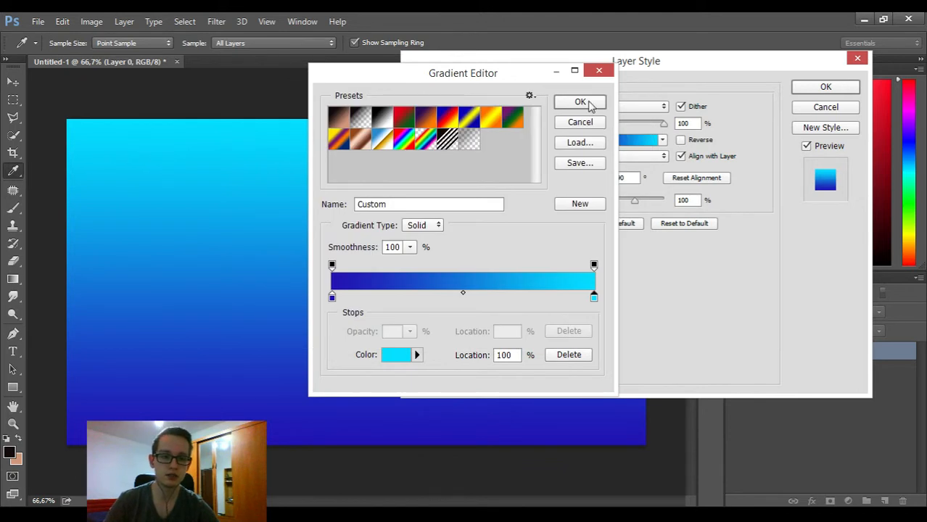
left_click(584, 102)
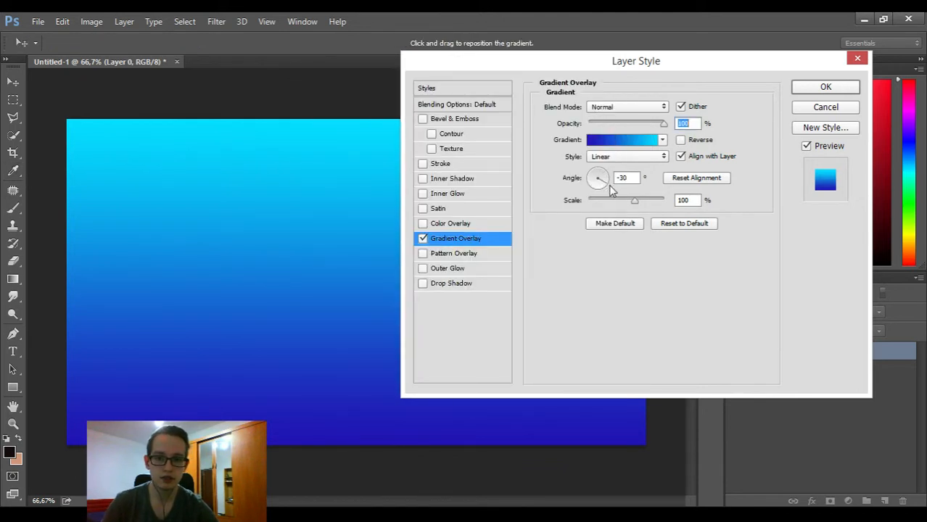
Step: Tilt the linear gradient so deep blue fills the canvas's upper-left and cyan its lower-right, and apply the layer style
left_click(601, 191)
left_click(621, 155)
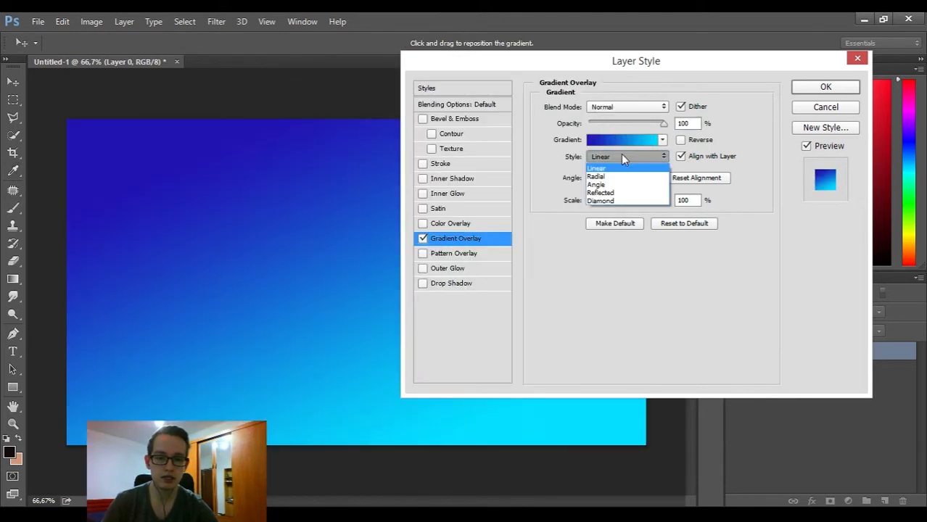
left_click(822, 88)
left_click(826, 85)
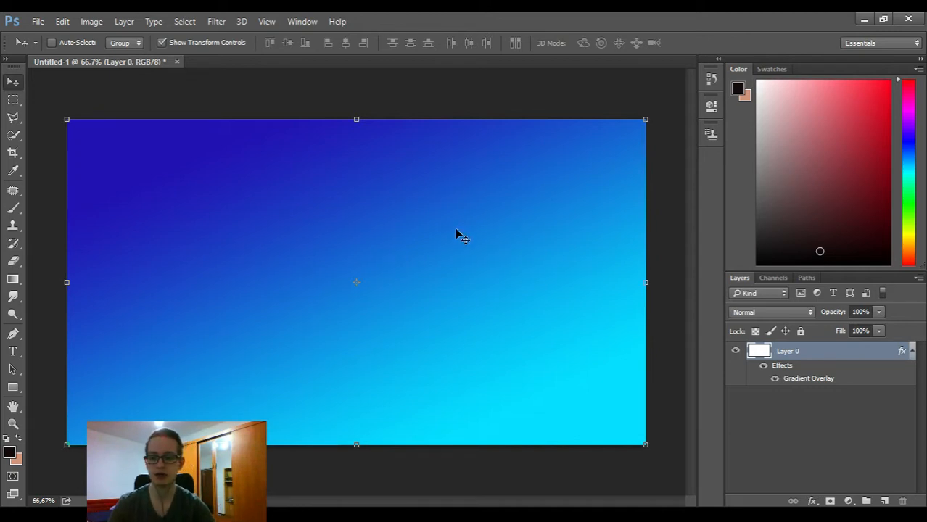
Step: Start a 240 pt text layer with the letter "A" and place it in the canvas's upper-left corner
left_click(13, 352)
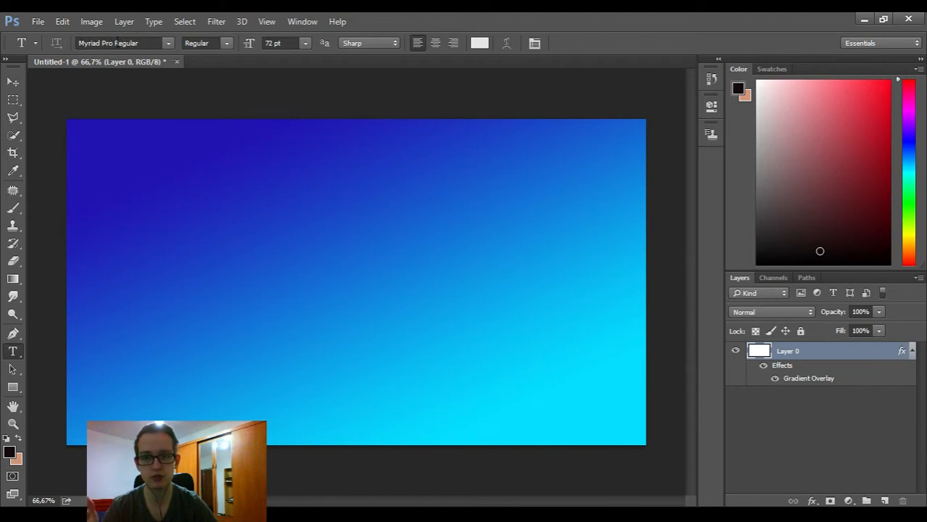
left_click(147, 196)
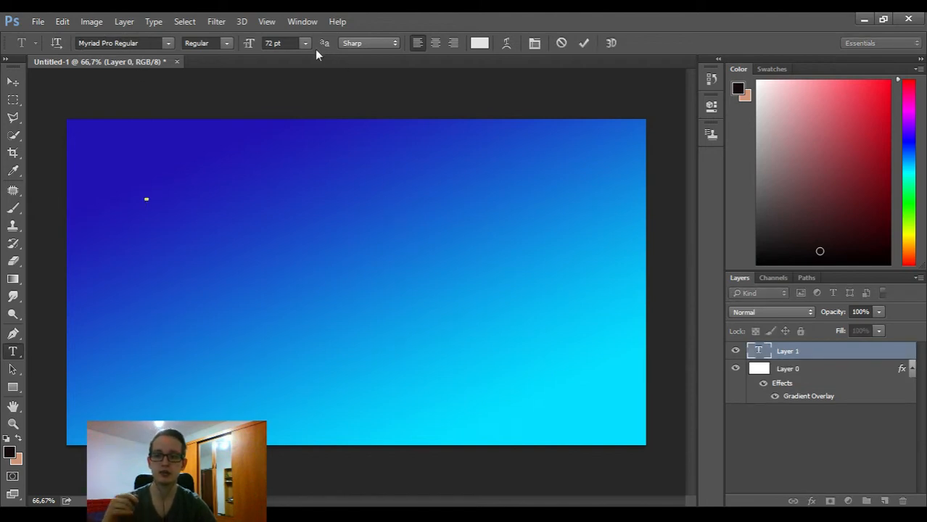
left_click_drag(249, 42, 283, 45)
left_click_drag(364, 58, 364, 58)
left_click_drag(286, 245, 273, 307)
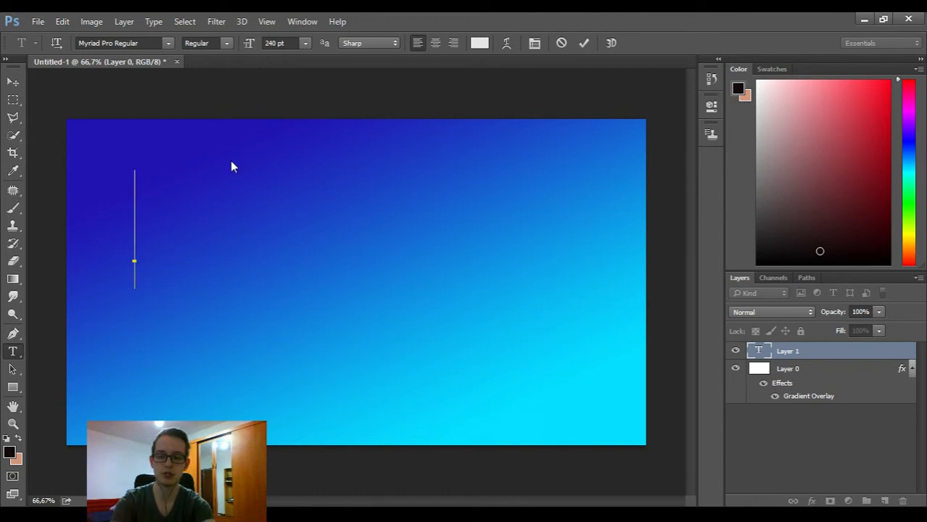
type("A")
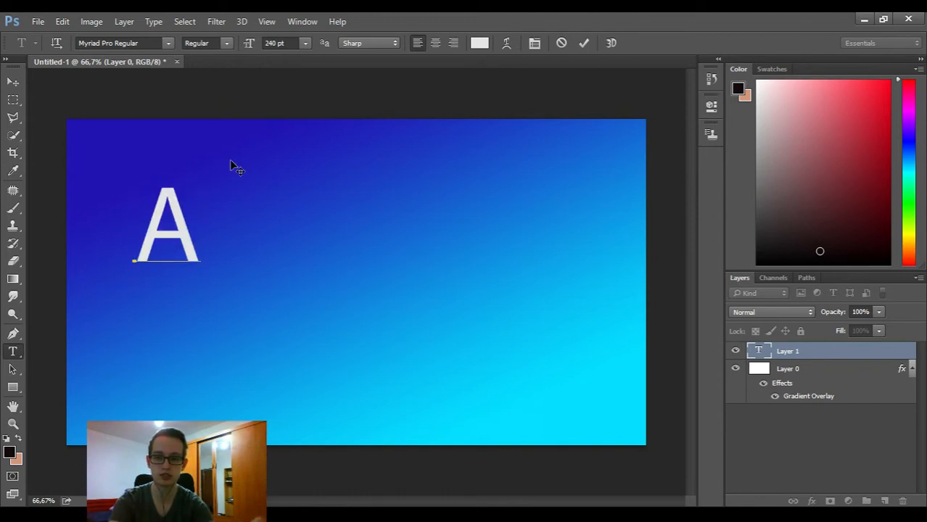
left_click_drag(220, 221, 199, 194)
Step: Replace the letter "A" with a three-line title reading "How to make", "Custom Thumbnails" and "For Youtube"
left_click_drag(125, 170, 58, 153)
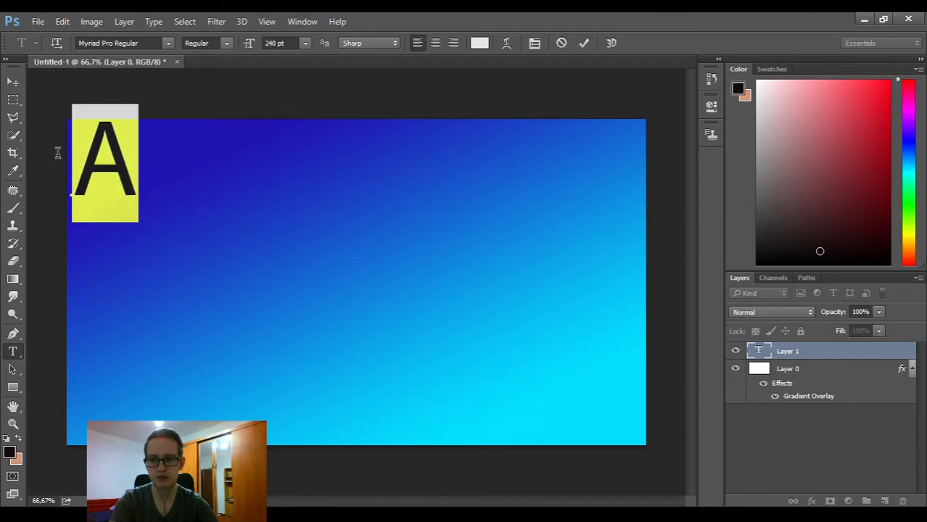
type("Dani to make")
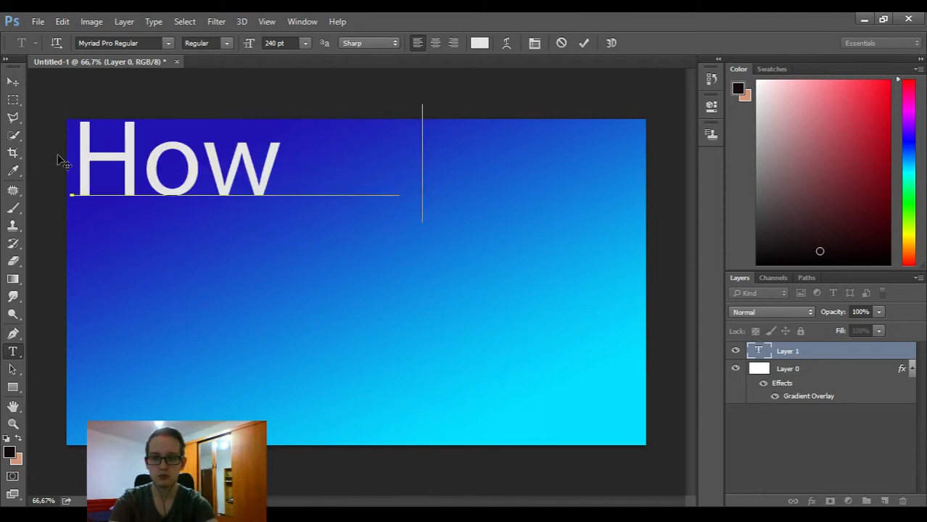
key("Return")
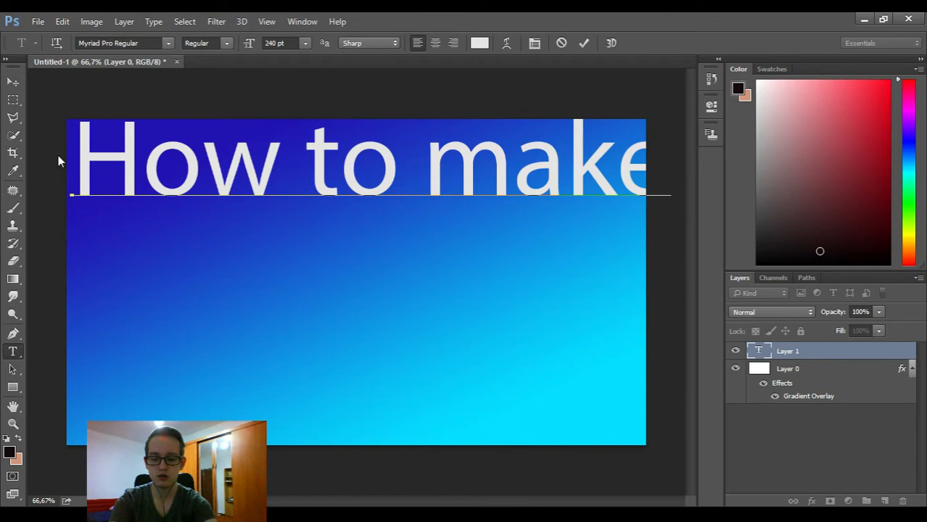
type("Custom Thum")
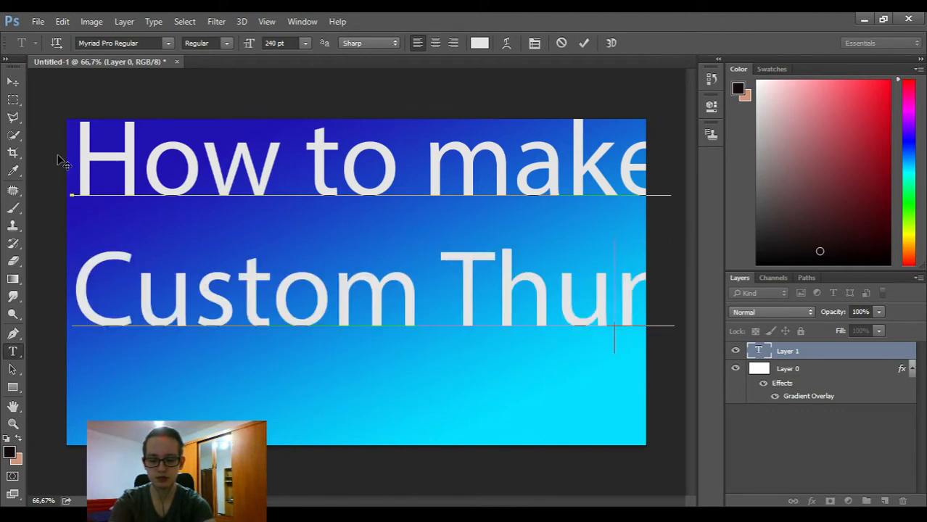
key("BackSpace")
type("mbnail")
key("Return")
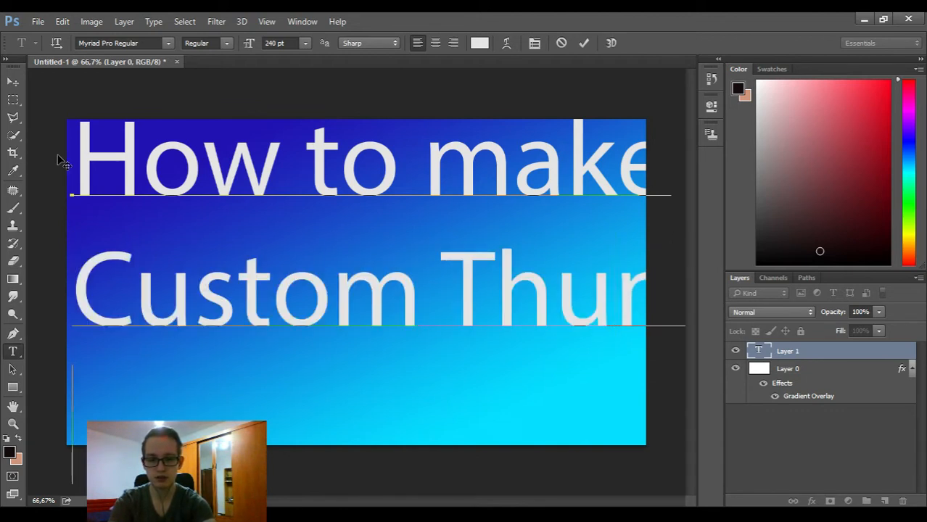
type("For Youtube")
Step: Capitalize the second part of the title's last word so the third line reads "For YouTube"
key("Left")
key("Left")
key("Left")
key("Left")
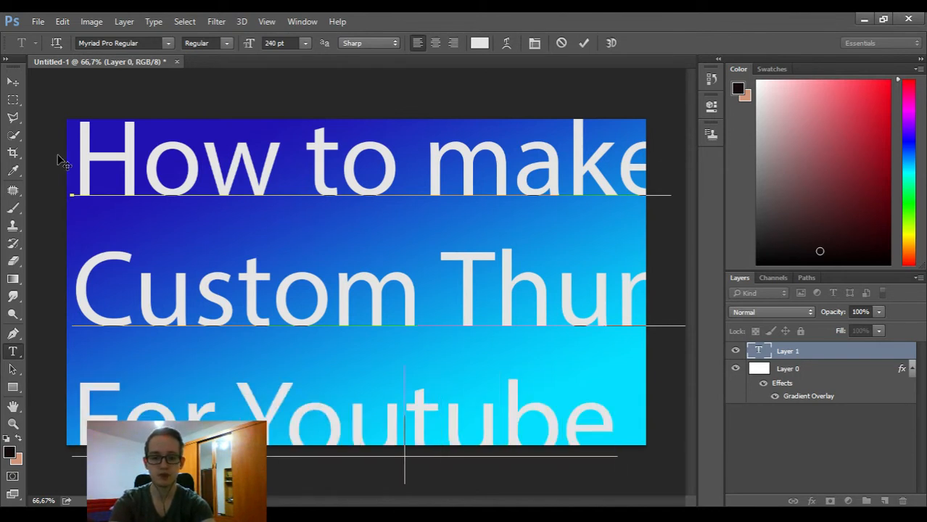
key("Delete")
key("Delete")
key("Delete")
key("Delete")
type("Tube")
Step: Center-align all title lines, reduce the font size to 178 pt and move the text block toward the canvas's middle
key("ctrl+a")
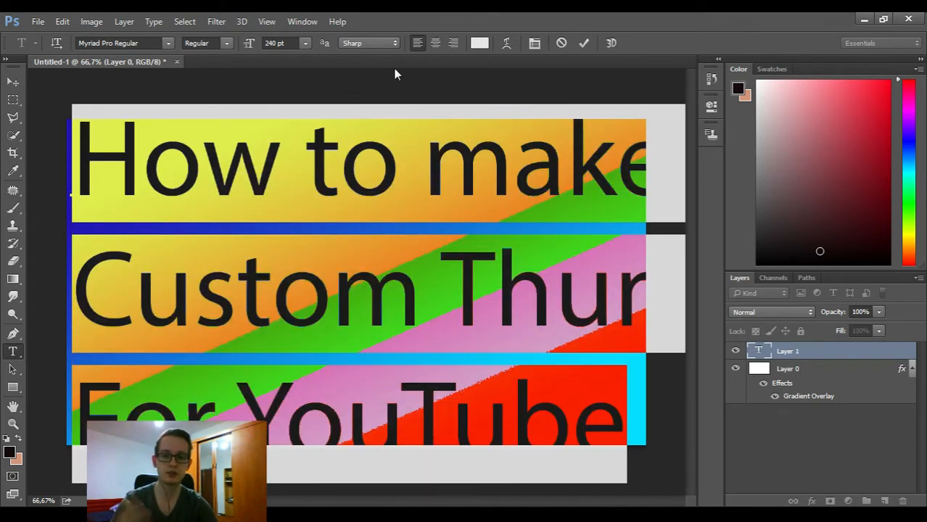
left_click(428, 44)
left_click(305, 44)
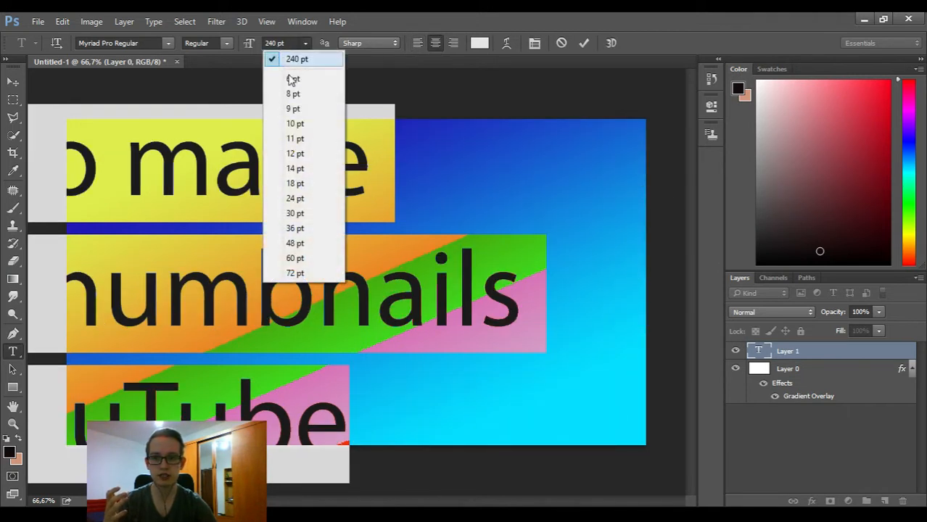
left_click(255, 48)
left_click_drag(255, 48, 232, 48)
left_click_drag(483, 189, 704, 175)
left_click_drag(254, 48, 236, 49)
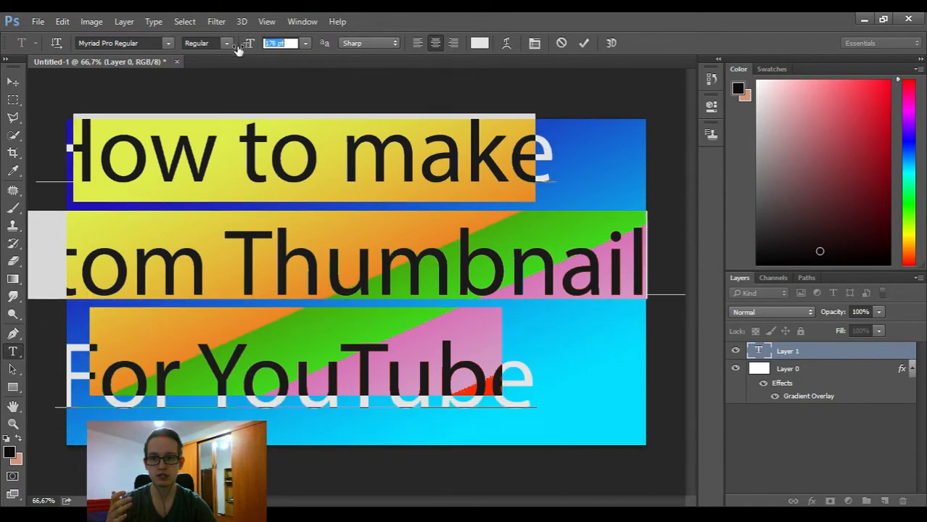
left_click(586, 362)
key("ctrl+a")
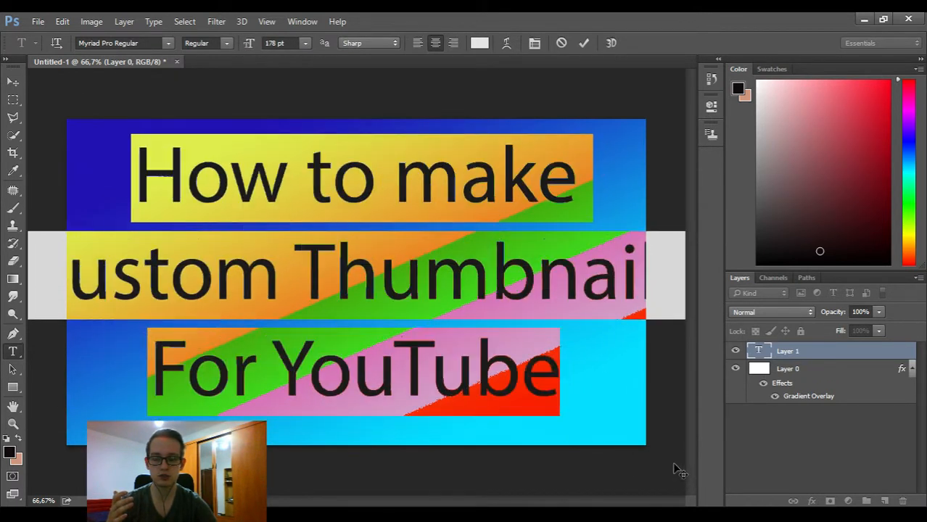
Step: Reduce the whole title's font size to 131 pt and center the text block horizontally on the canvas
left_click(435, 280)
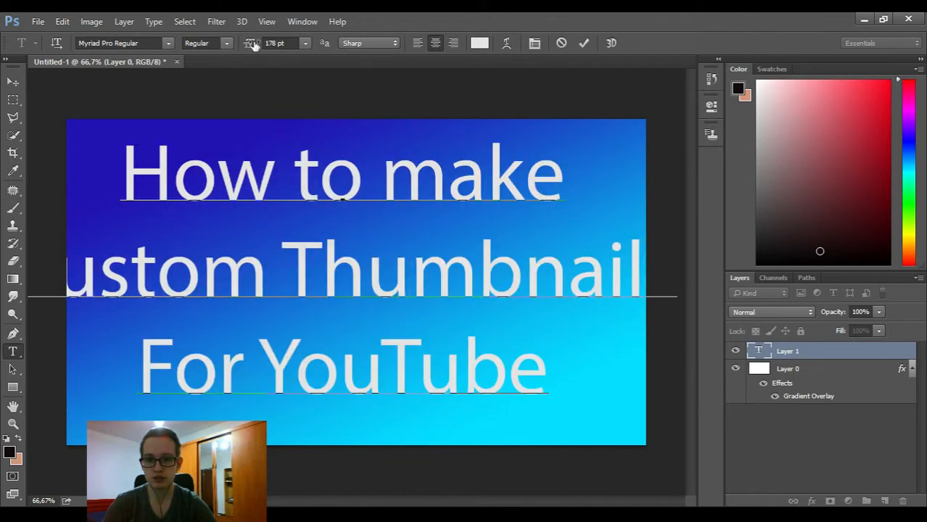
left_click_drag(250, 45, 235, 49)
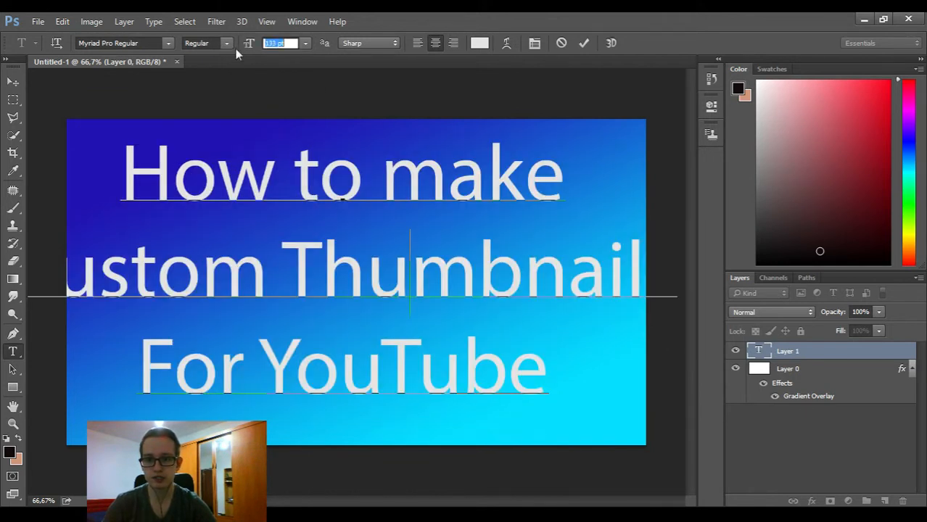
key("ctrl+a")
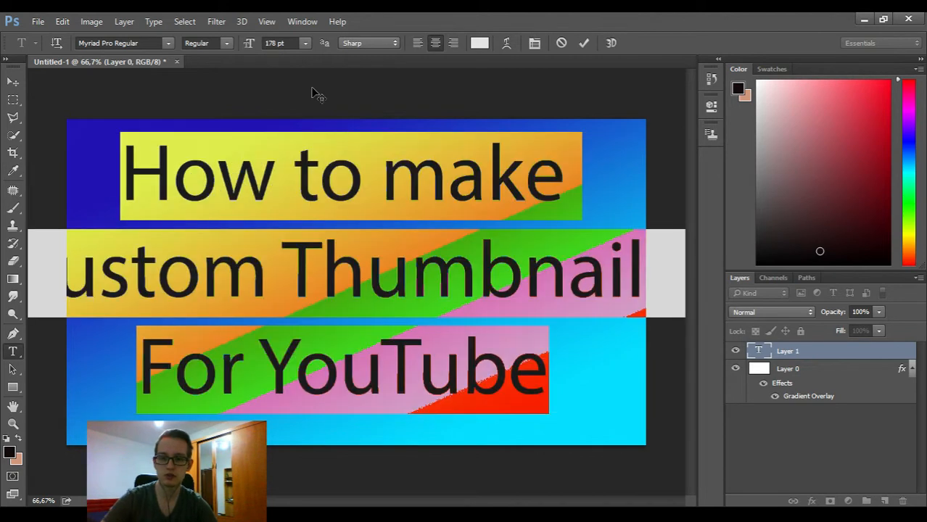
left_click_drag(257, 43, 221, 41)
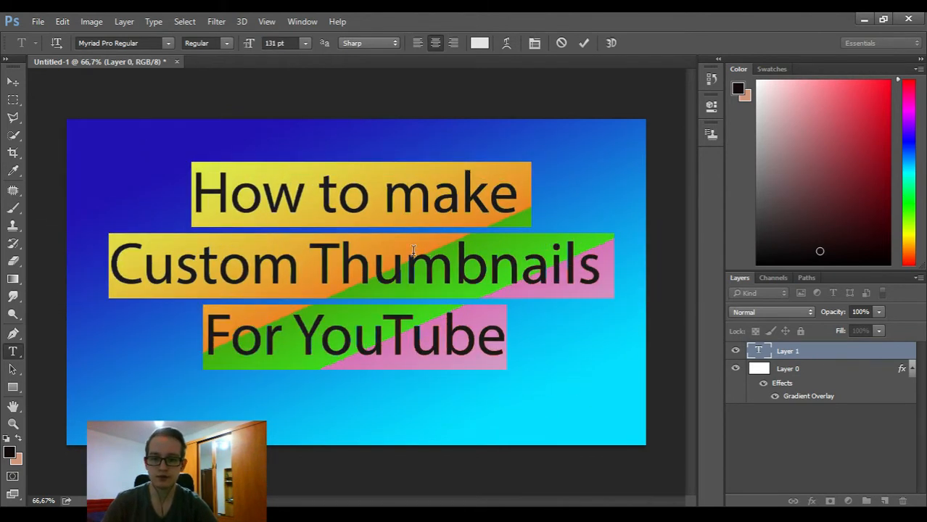
Step: Color the whole title black (000000) and enlarge its font size to 155 pt
triple_click(458, 285)
key("ctrl+a")
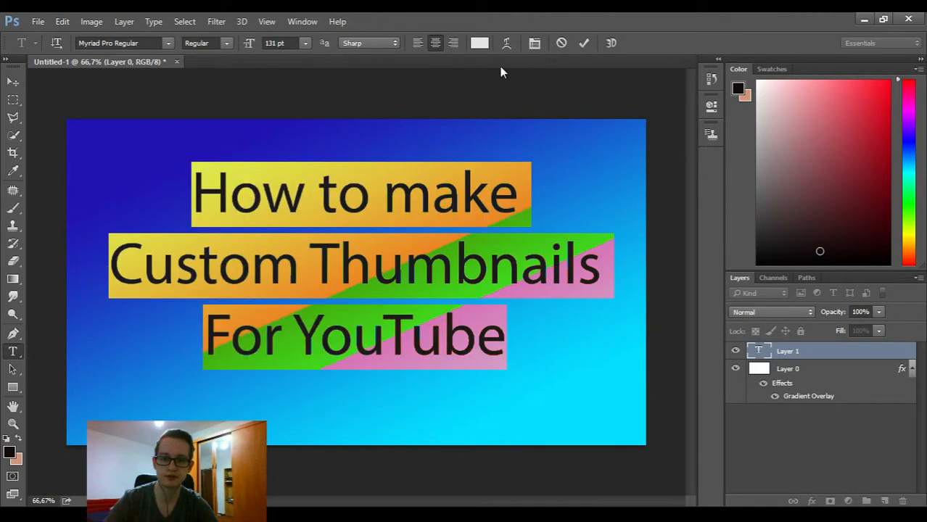
left_click(479, 44)
type("000000")
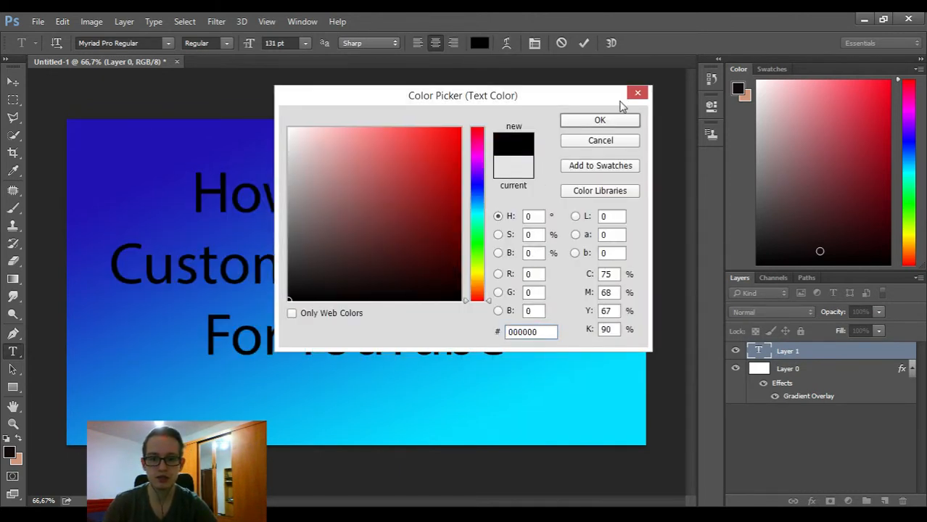
left_click(600, 119)
left_click_drag(249, 46, 267, 43)
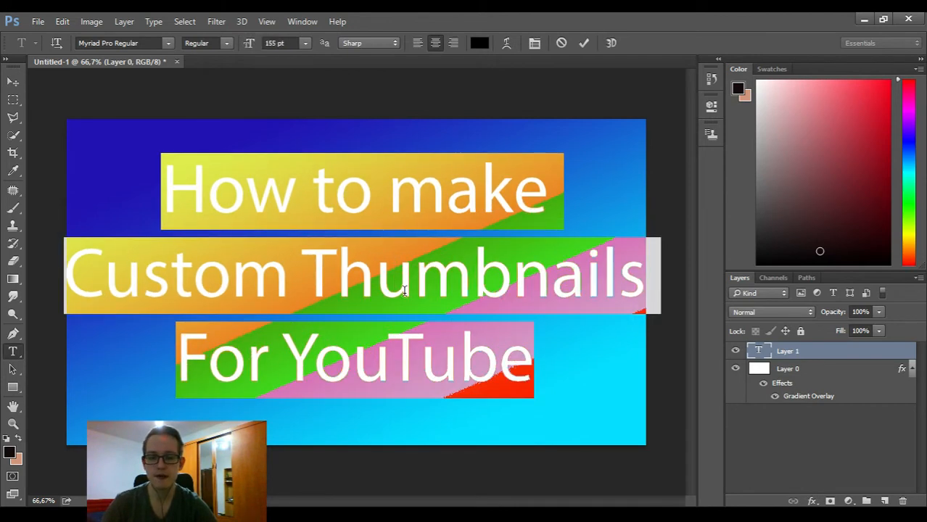
left_click(414, 287)
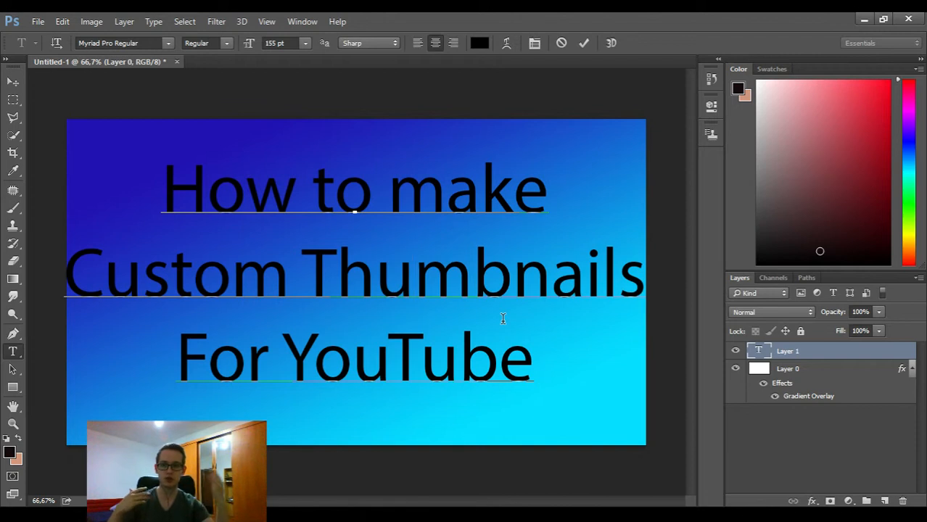
Step: Try to change the title's text color to blue (0054ff) without selecting the text
left_click(480, 44)
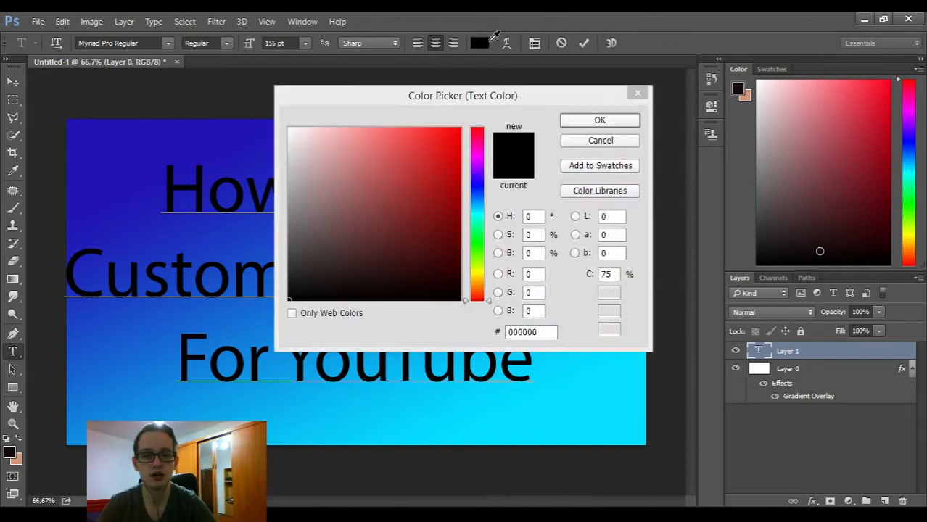
left_click_drag(474, 199, 472, 193)
left_click(460, 129)
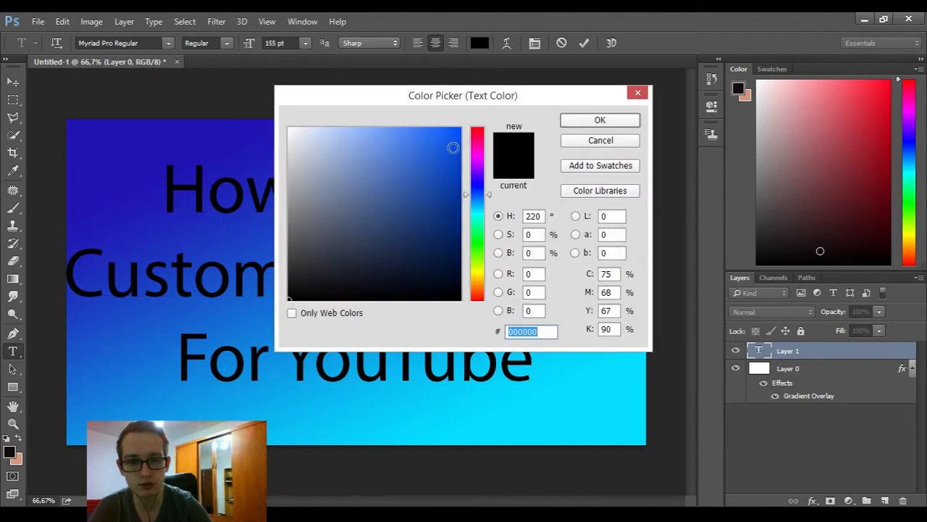
left_click_drag(518, 101, 719, 88)
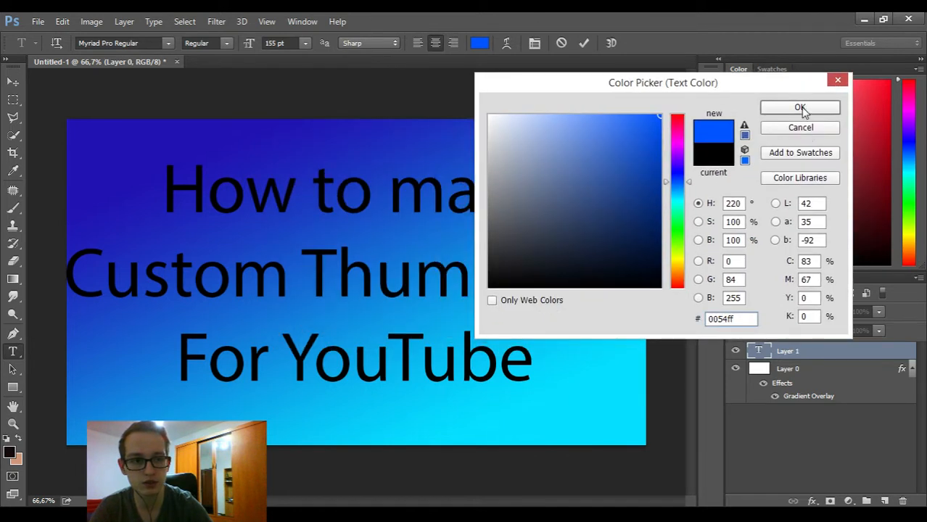
left_click(799, 107)
Step: Select the whole title, open its text color for editing and try out blue (006bf0) and yellow (fae712)
key("ctrl+a")
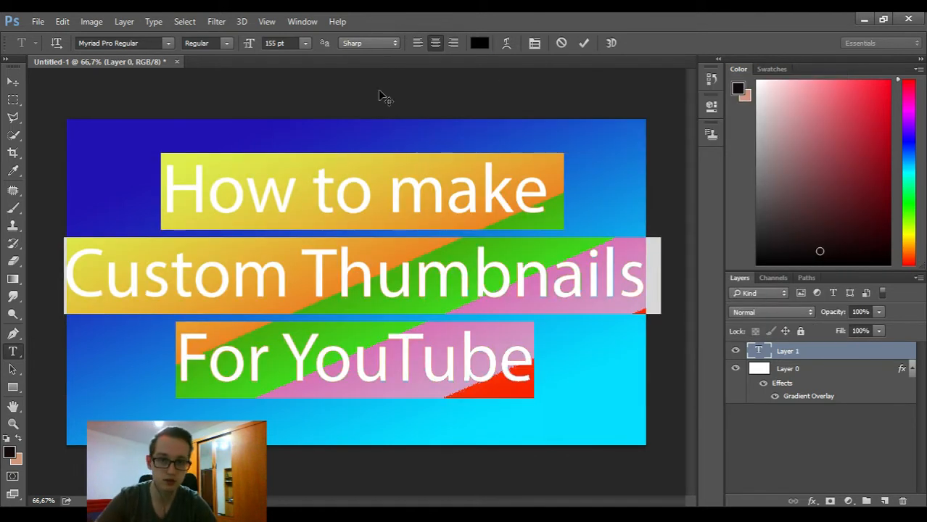
left_click(479, 45)
left_click(675, 186)
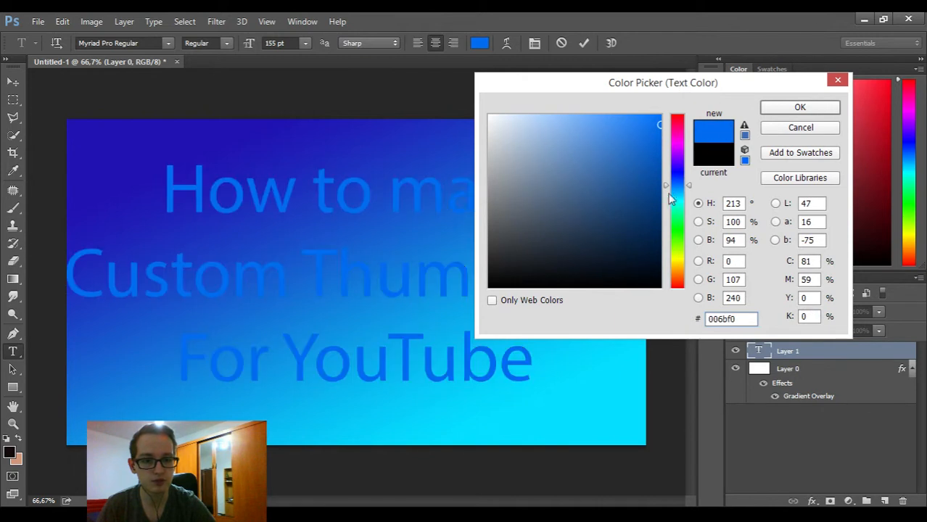
left_click_drag(676, 85, 629, 88)
left_click_drag(631, 172, 629, 153)
left_click_drag(629, 256, 629, 264)
left_click_drag(563, 92, 698, 48)
left_click(754, 101)
left_click_drag(756, 103, 739, 117)
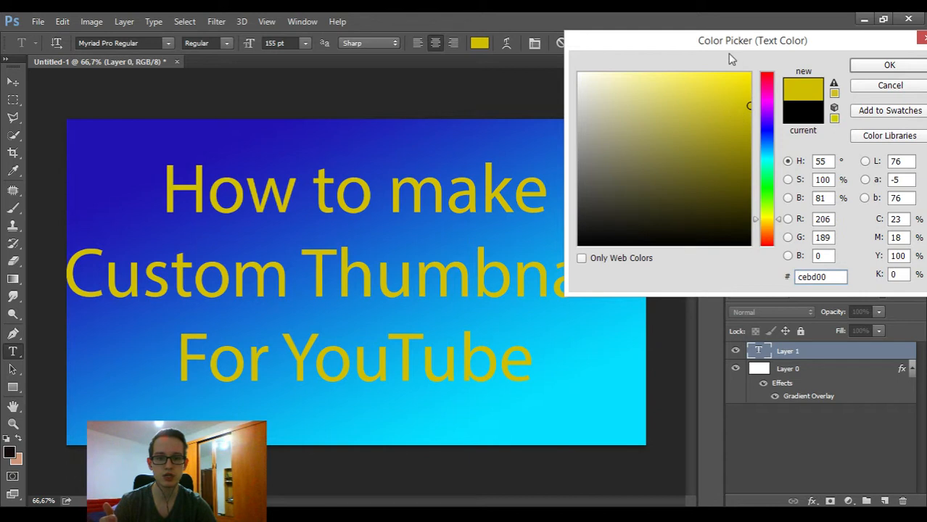
left_click(739, 76)
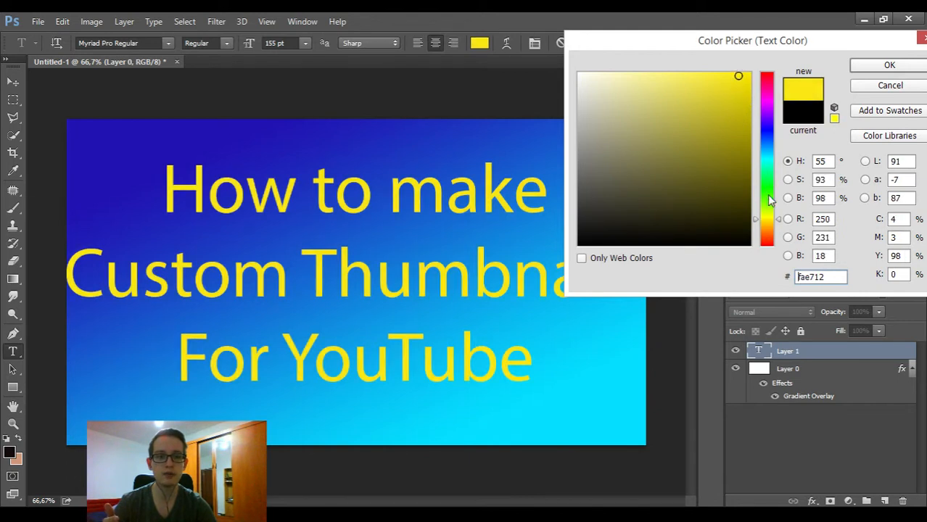
Step: Try red and black on the title, and set its text color to white (ffffff)
left_click_drag(770, 200, 766, 246)
left_click_drag(698, 101, 528, 32)
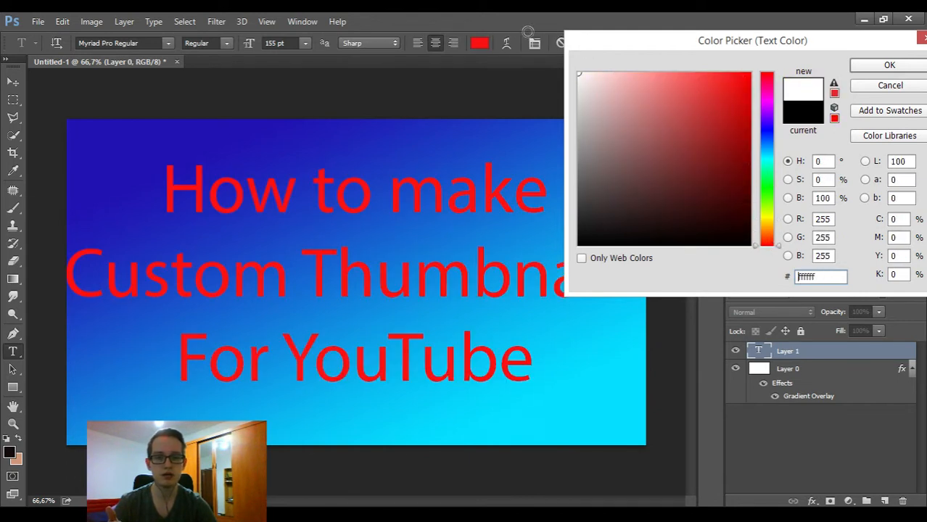
left_click_drag(668, 197, 507, 252)
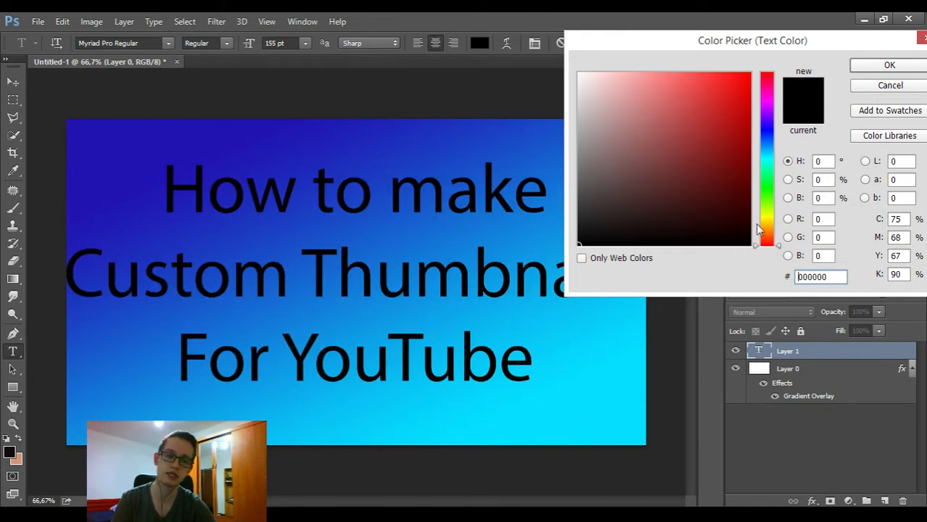
mouse_move(752, 210)
left_mouse_down()
mouse_move(734, 130)
mouse_move(833, 19)
left_mouse_up()
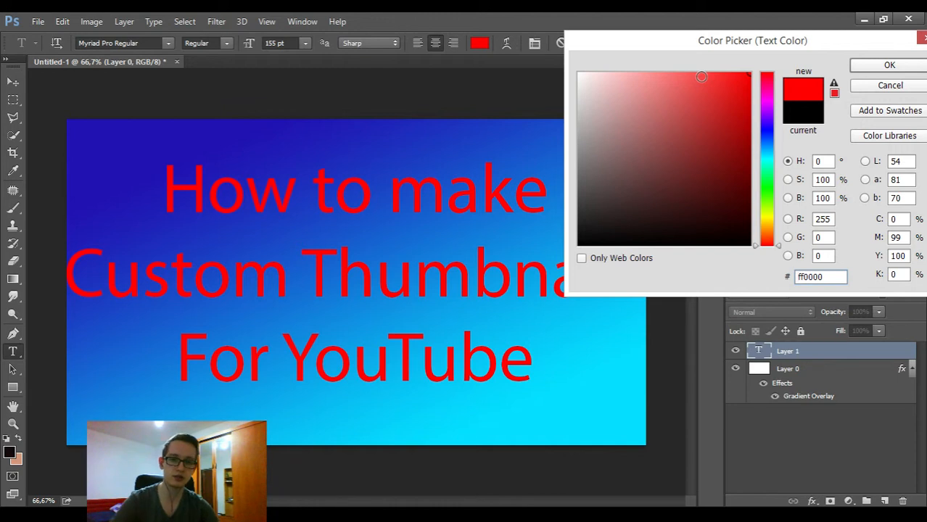
type("ffffff")
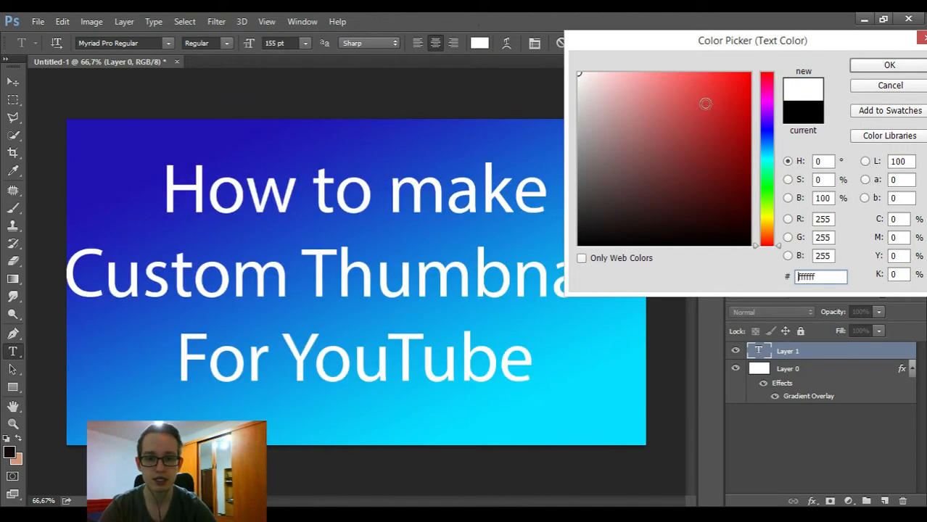
left_click(869, 64)
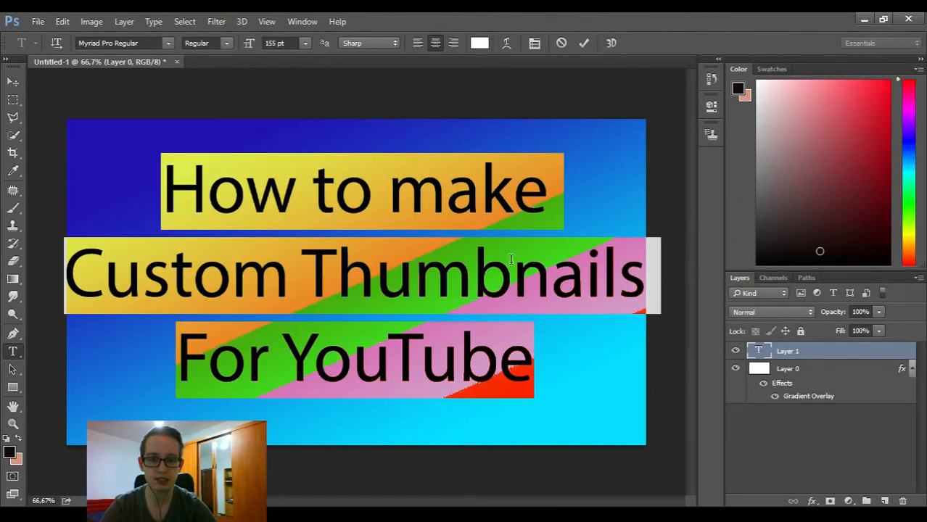
Step: Select the whole title and set its anti-aliasing method to Crisp
left_click(453, 288)
key("ctrl+a")
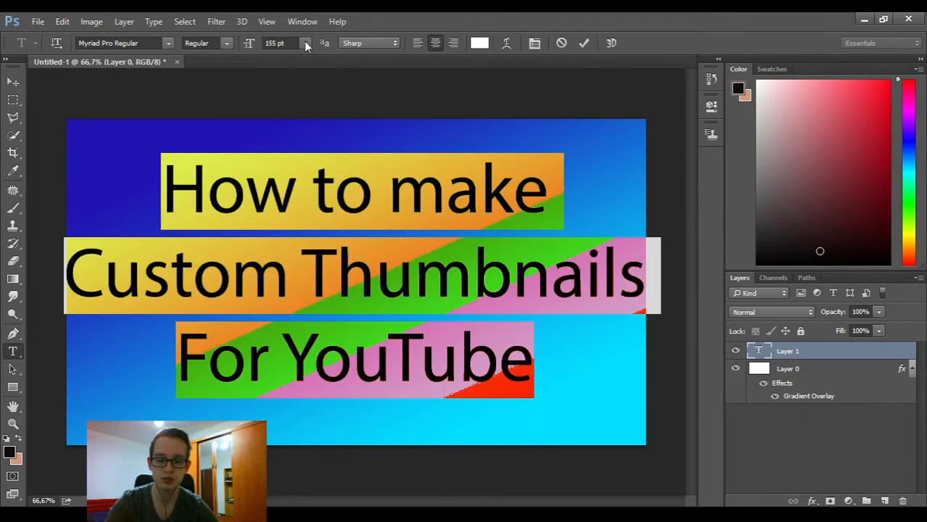
left_click(396, 43)
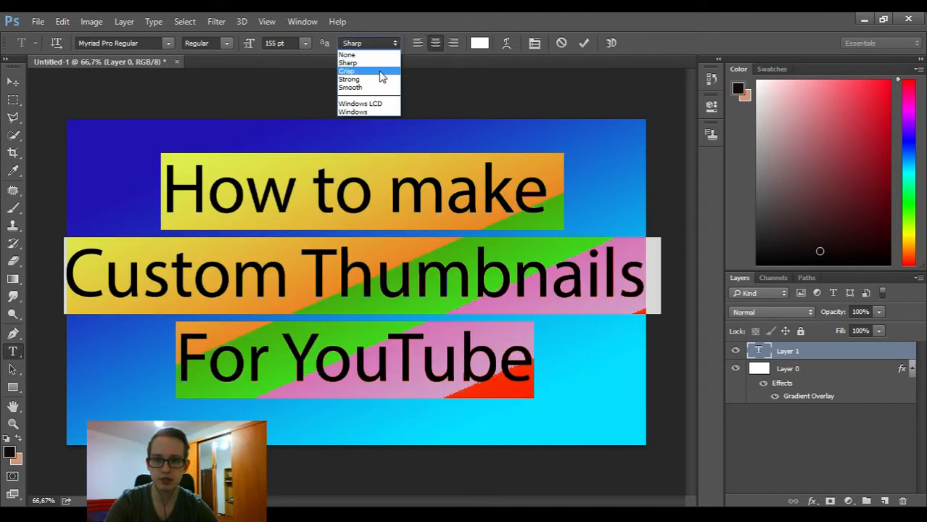
left_click(379, 72)
Step: Dismiss the text warp options without applying a style and apply Faux Bold to the whole title
left_click(508, 43)
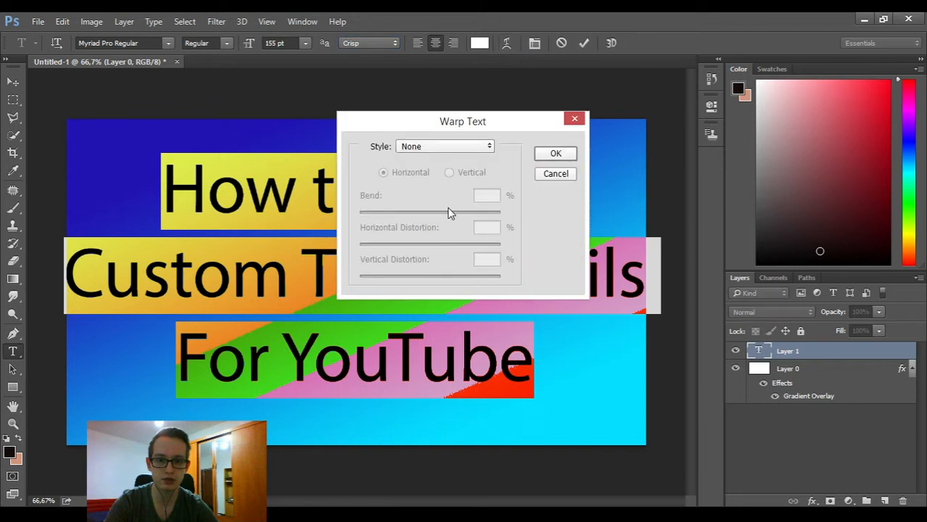
left_click(557, 173)
left_click(535, 44)
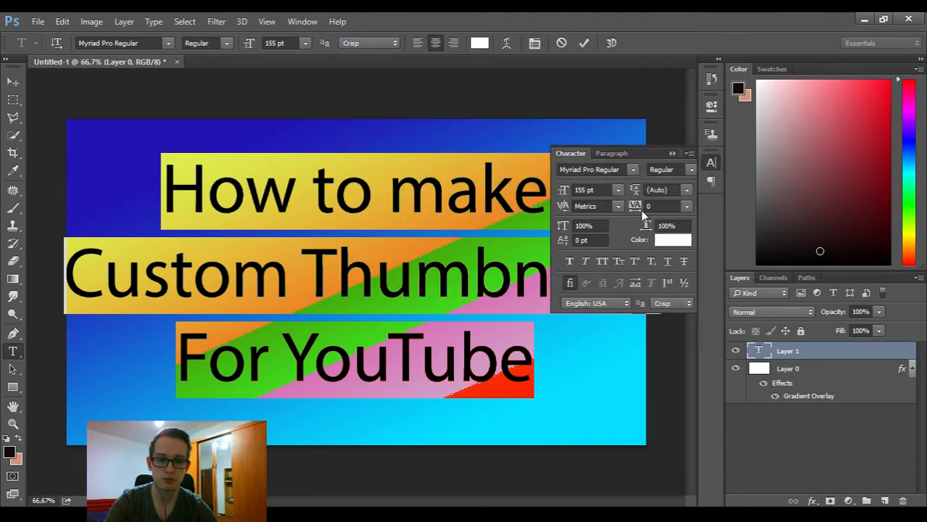
left_click(569, 261)
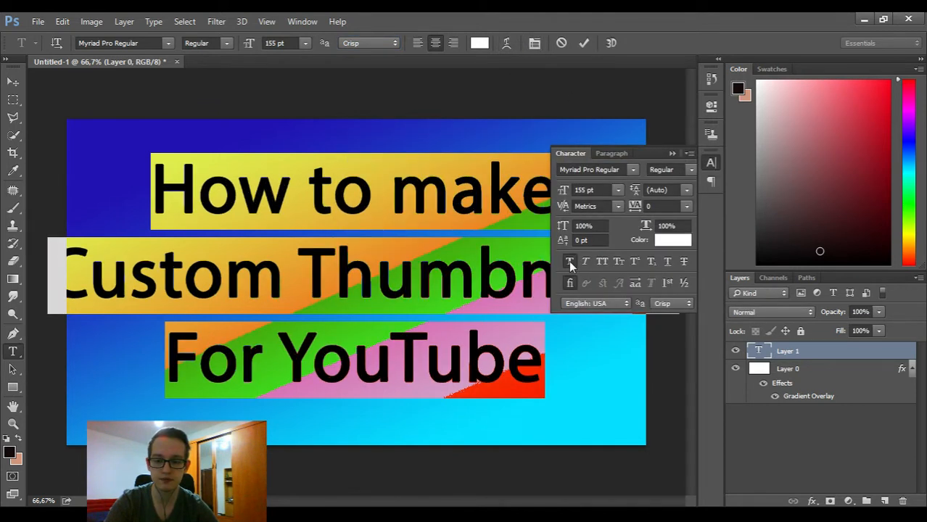
Step: Scale the title's characters to 91% horizontally and 85% vertically
left_click_drag(645, 226, 639, 231)
left_click_drag(563, 227, 551, 229)
left_click(450, 257)
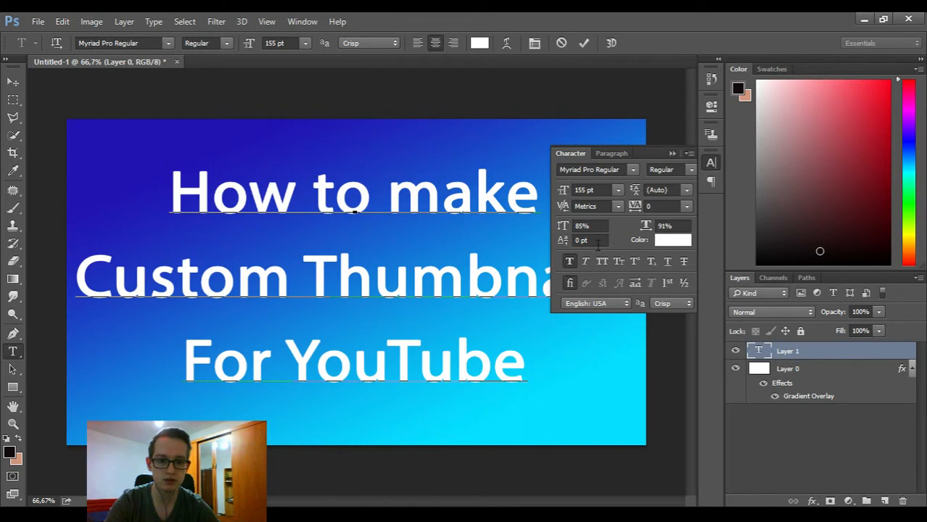
Step: Select the whole title and set its baseline shift to 22 pt and its leading to 103,01 pt
key("ctrl+a")
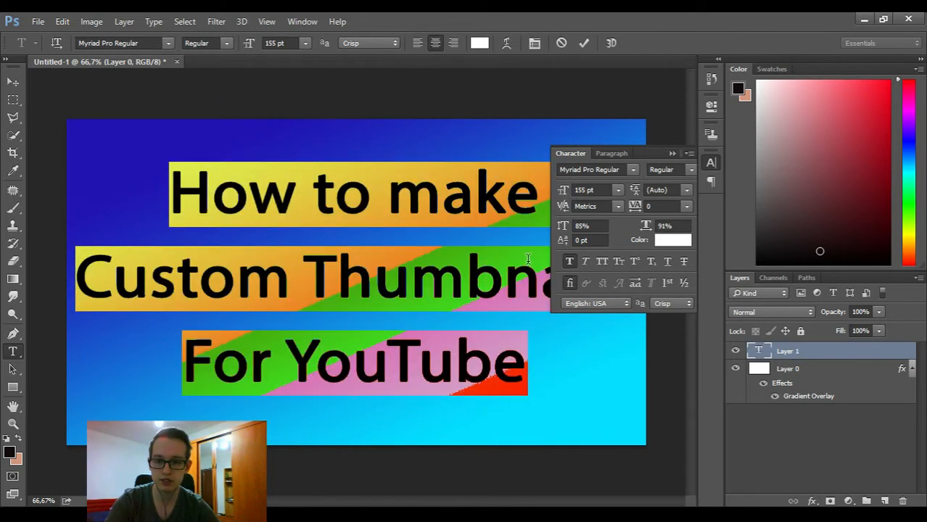
left_click_drag(565, 242, 583, 243)
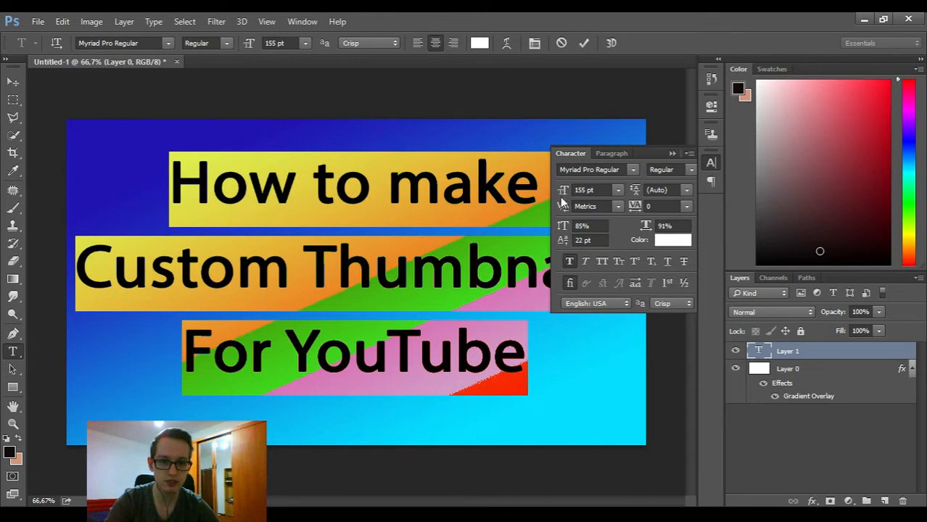
left_click_drag(637, 193, 701, 211)
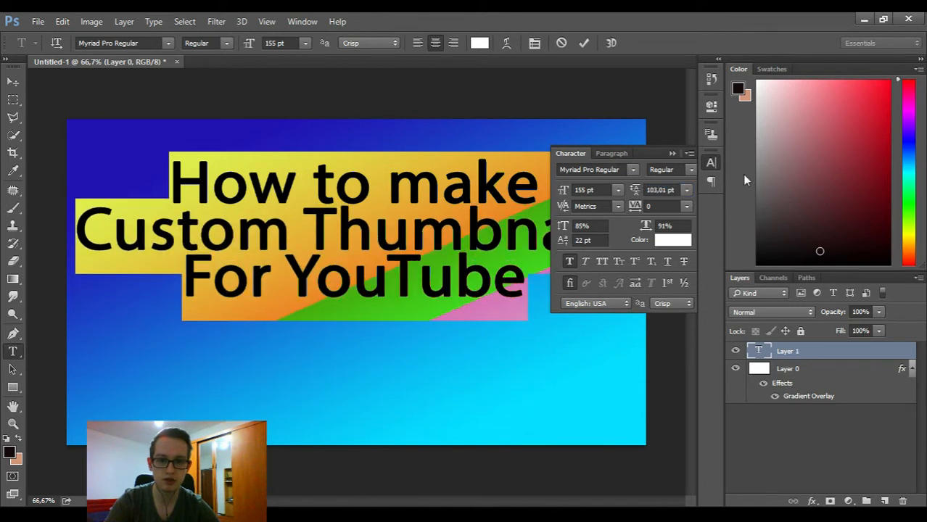
Step: Collapse the character settings, commit the title text and move it to the center of the canvas
left_click(673, 154)
key("ctrl+h")
left_click_drag(497, 355, 494, 393)
left_click(585, 44)
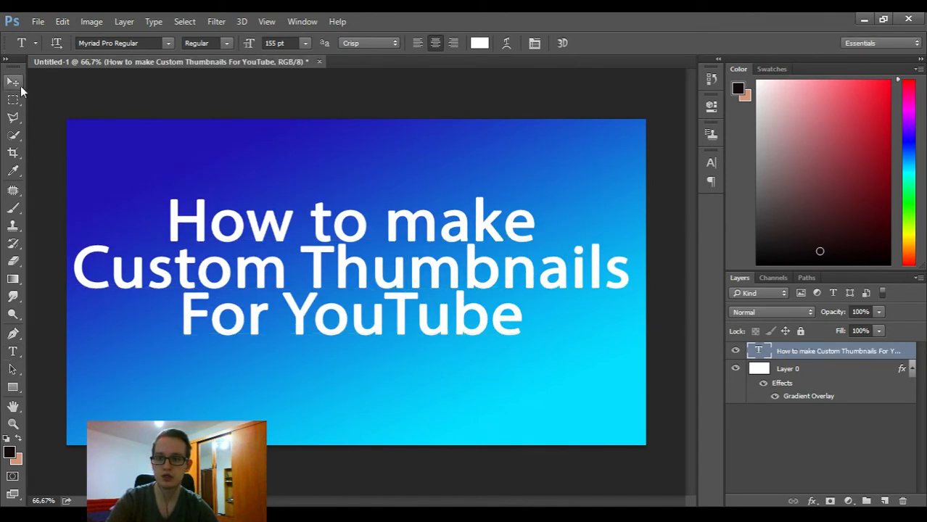
left_click(19, 85)
mouse_move(405, 259)
left_mouse_down()
mouse_move(394, 241)
mouse_move(392, 267)
mouse_move(404, 290)
mouse_move(399, 269)
mouse_move(407, 274)
left_mouse_up()
left_click(841, 370)
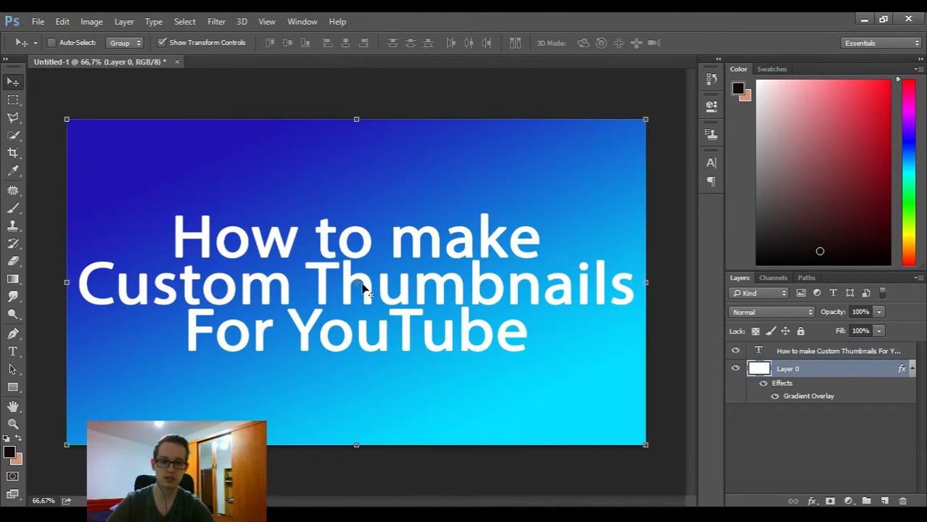
key("ctrl+t")
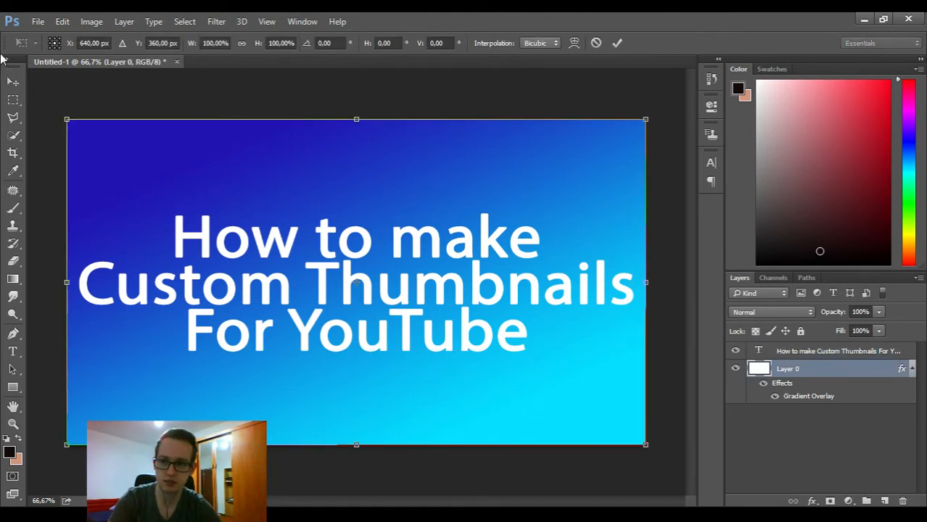
left_click(595, 42)
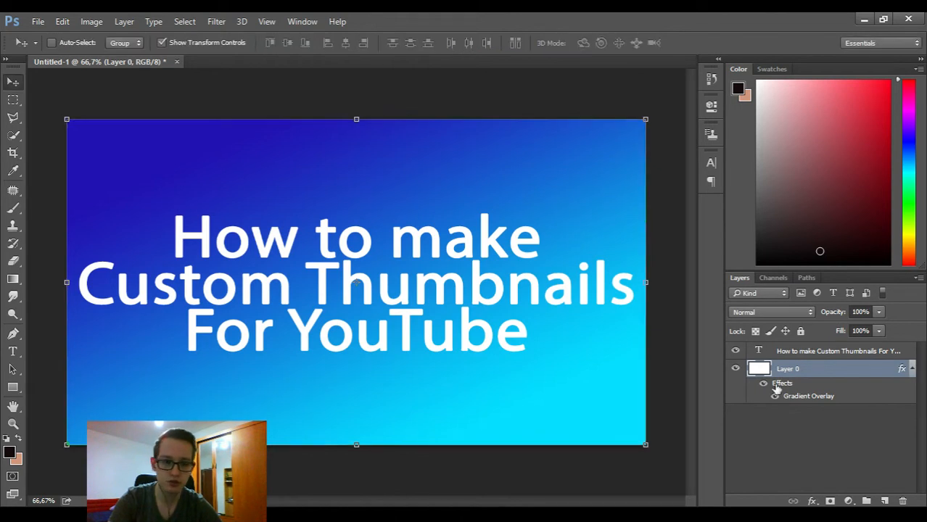
Step: Left-align the title text, move it to the lower-left corner of the canvas and commit the edit
double_click(759, 352)
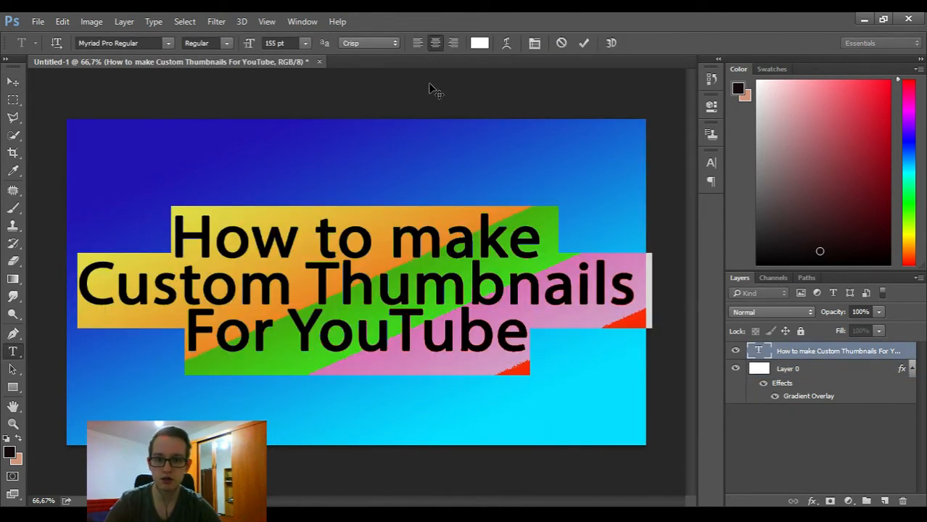
left_click(417, 43)
left_click_drag(502, 156, 222, 240)
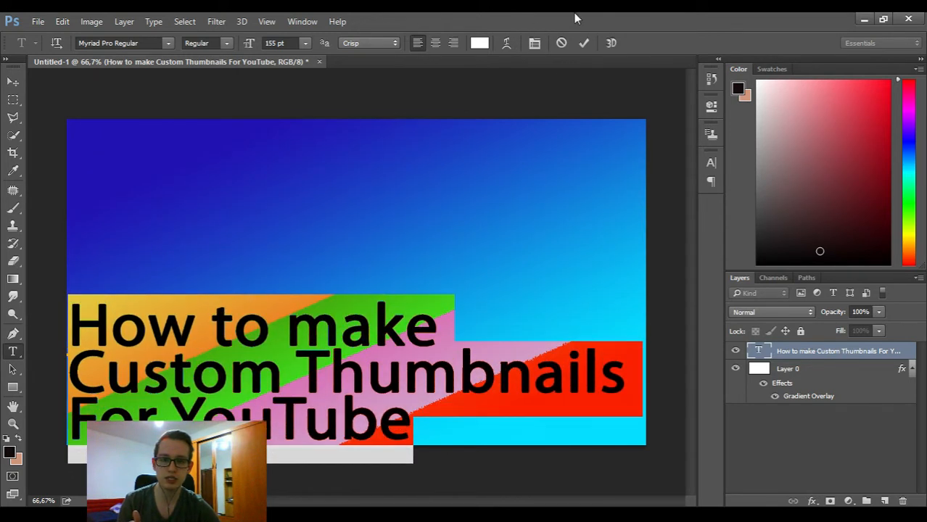
left_click(584, 43)
key("v")
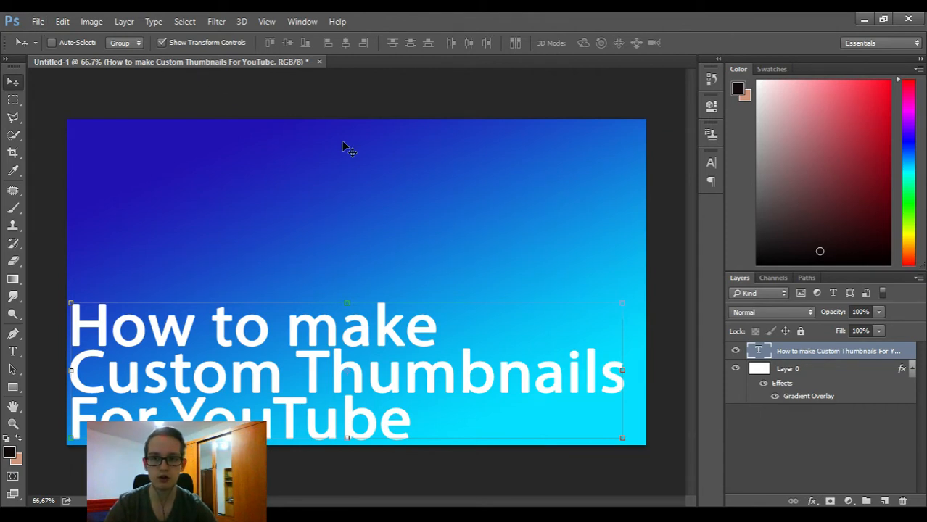
left_click(42, 21)
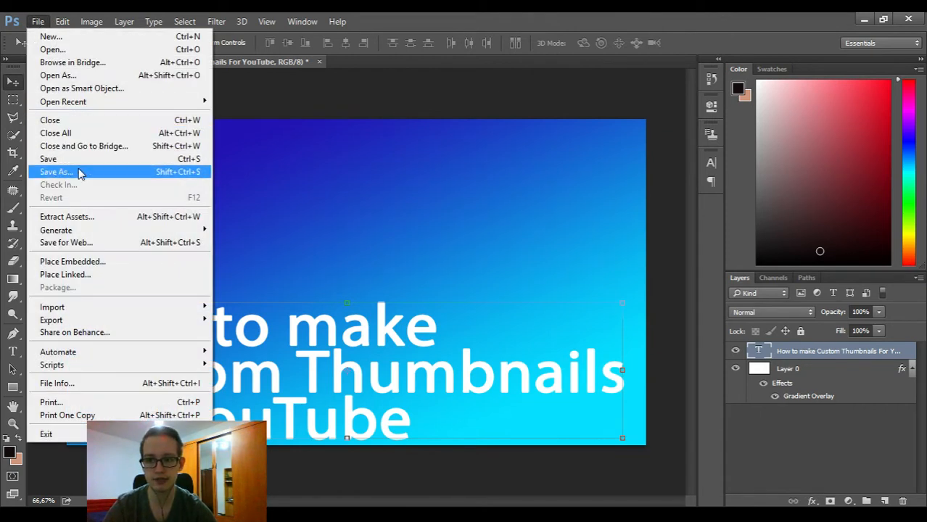
left_click(491, 24)
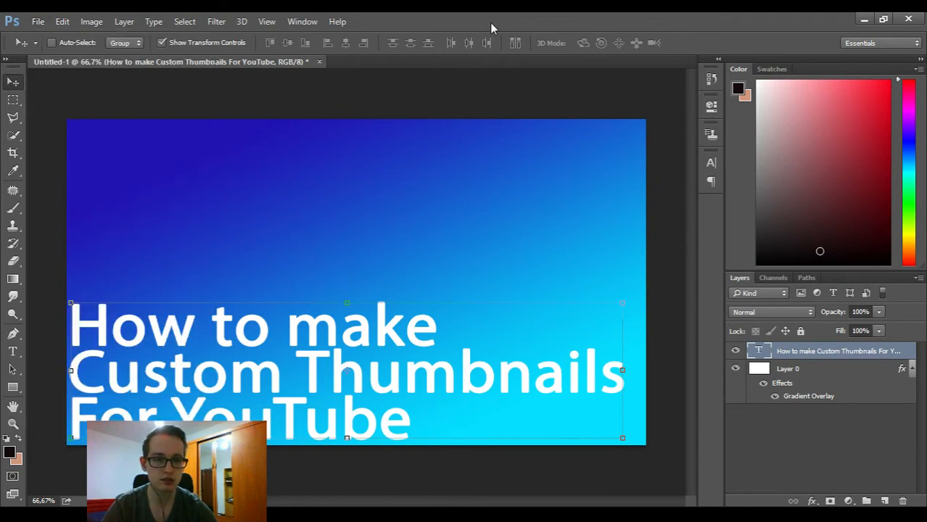